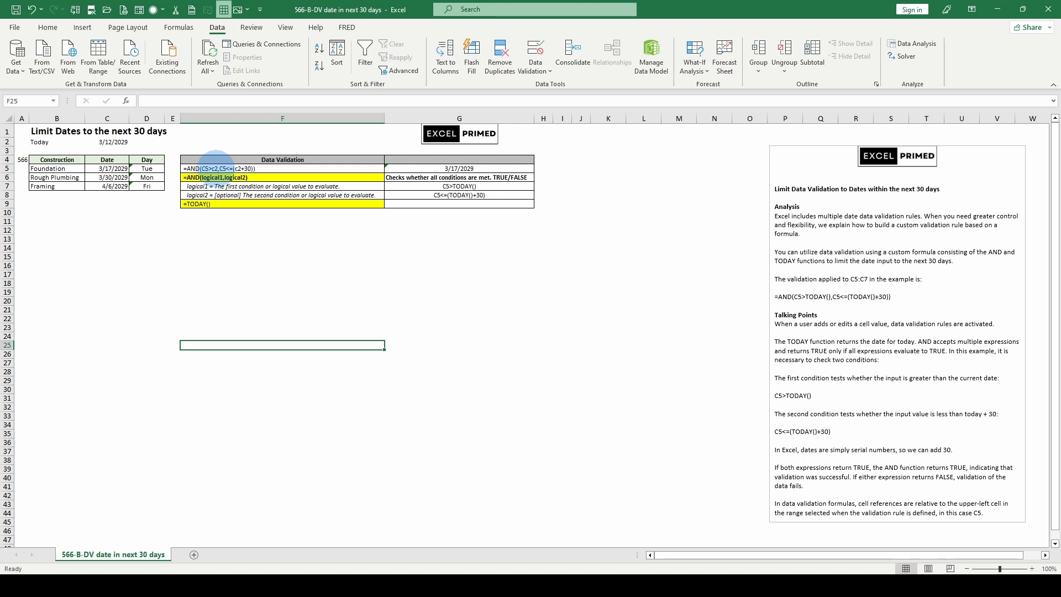
Edit the validation formula text in F5 to lock the row of both c2 references, making it =AND(C5>c$2,C5<=(c$2+30))
left_click(212, 167)
left_click(178, 101)
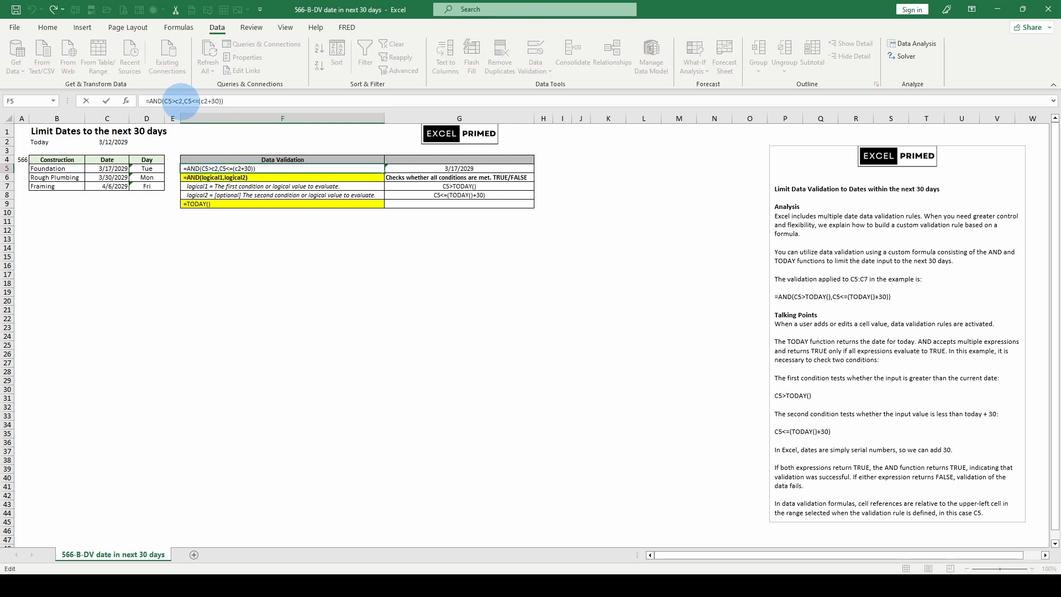
type("$")
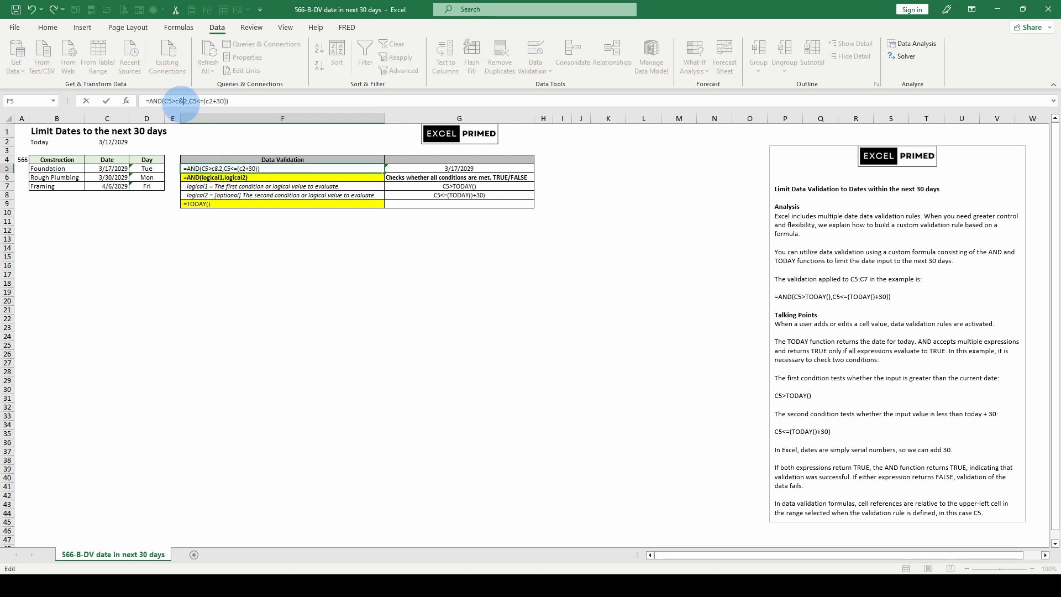
left_click(206, 102)
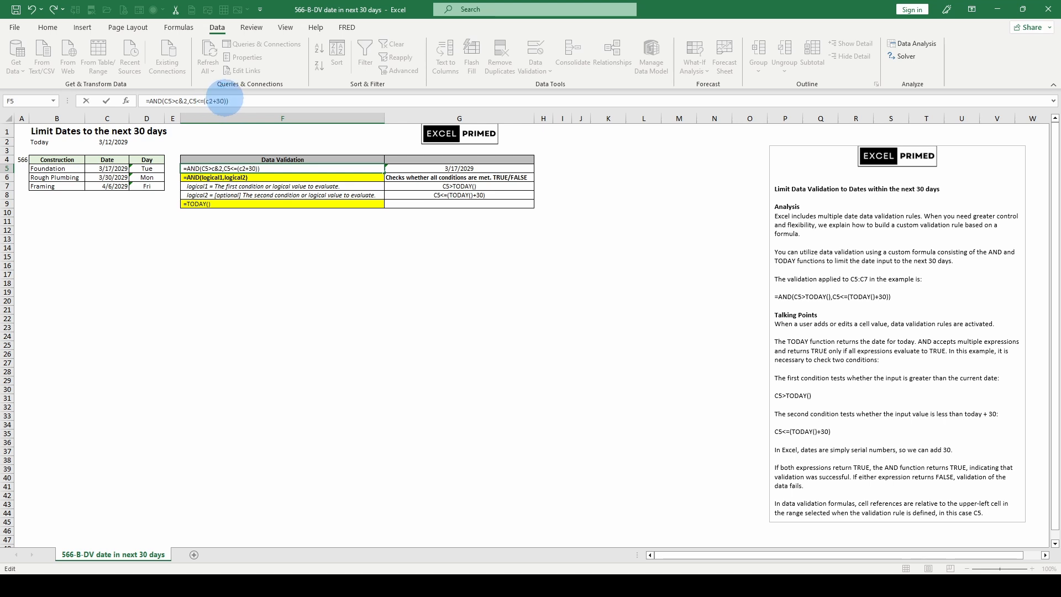
type("$")
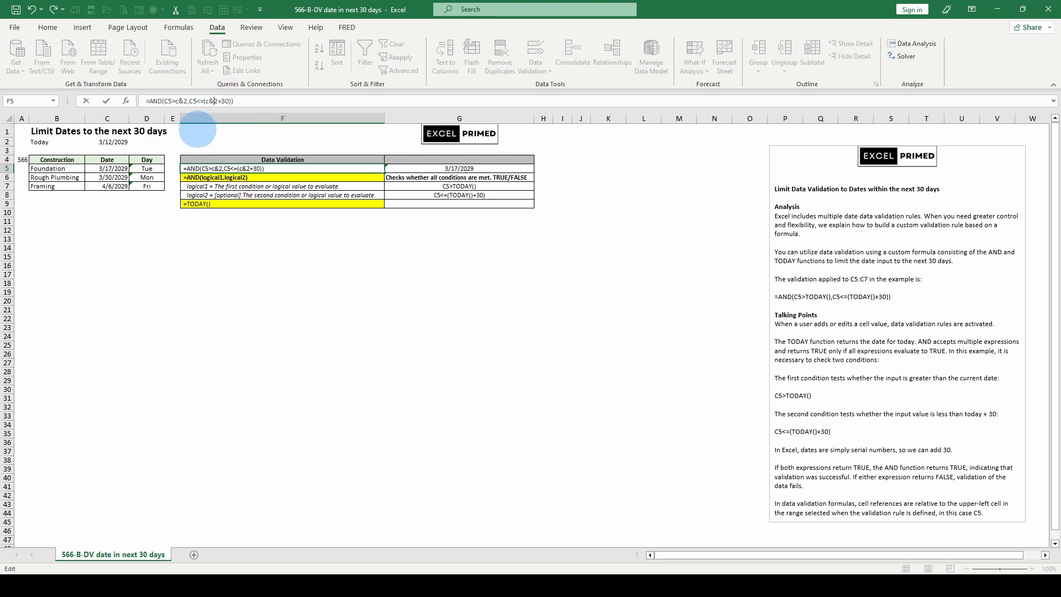
key("BackSpace")
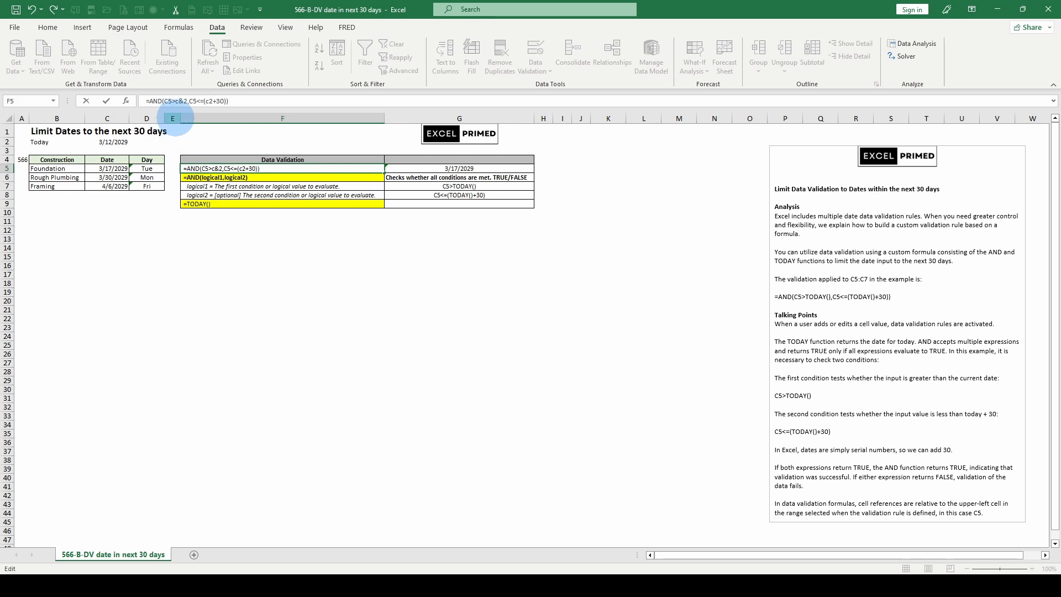
type("$")
left_click(178, 101)
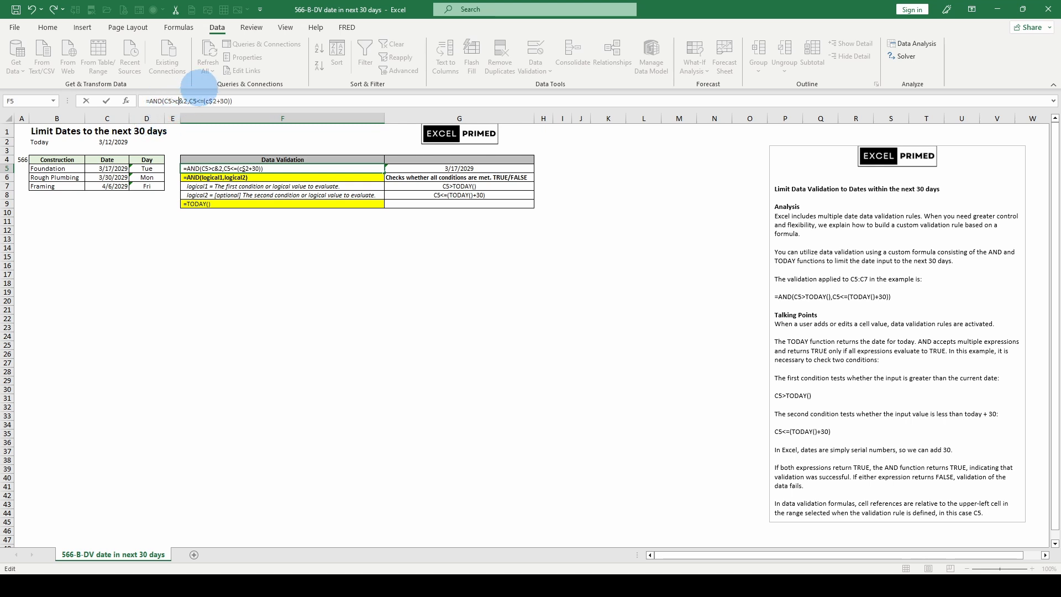
key("Delete")
type("$")
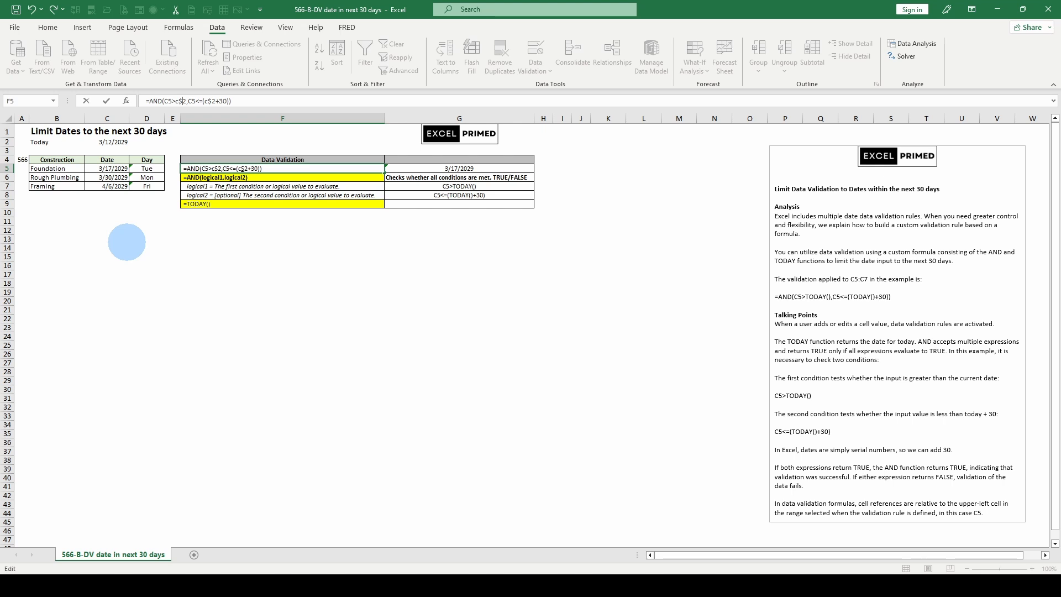
key("Return")
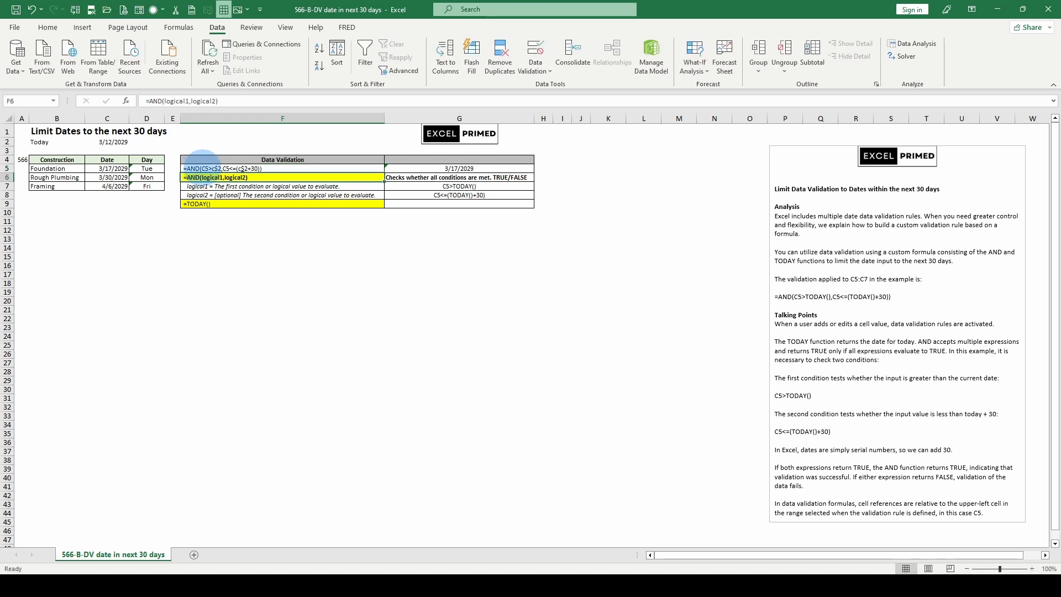
key("Up")
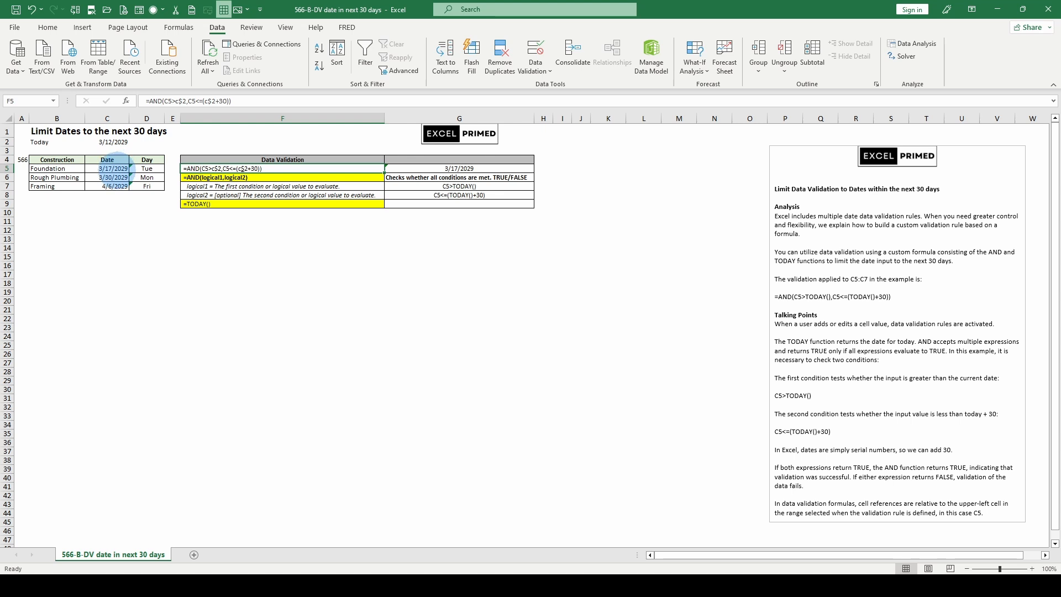
Try to change the Foundation date in C5 to 5/17/2029
left_click(113, 168)
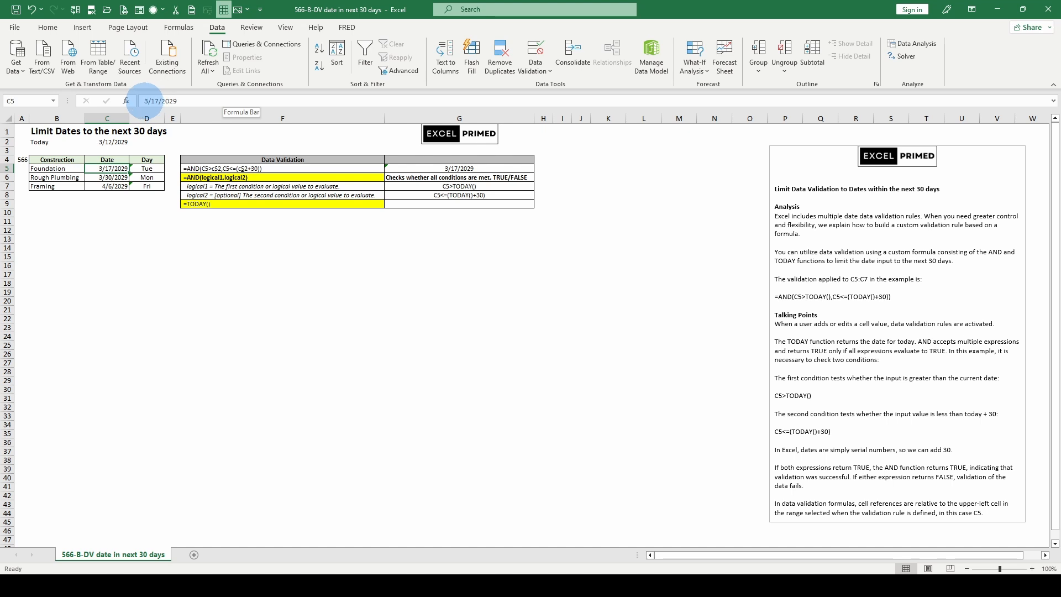
type("5")
key("Return")
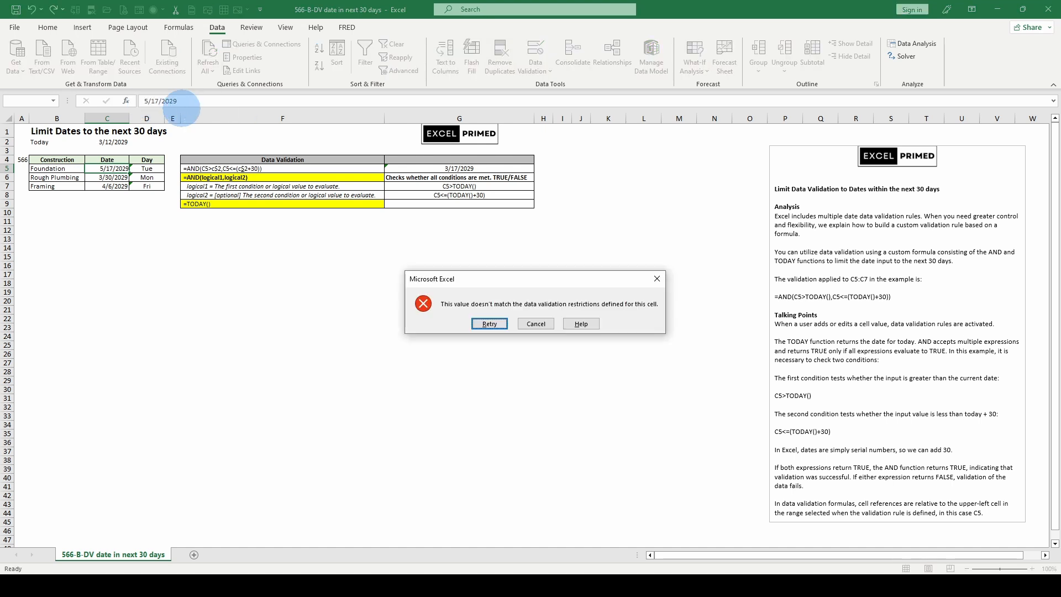
left_click(535, 324)
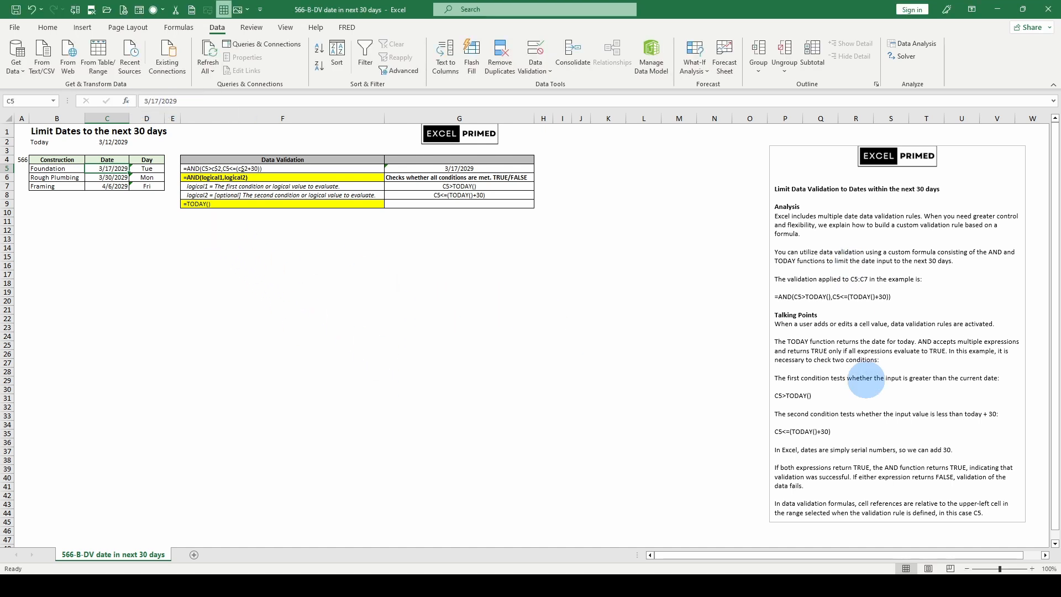
Try to enter today's date, written as 3/12/29, as the Foundation date in C5
scroll(856, 379, "down", 2)
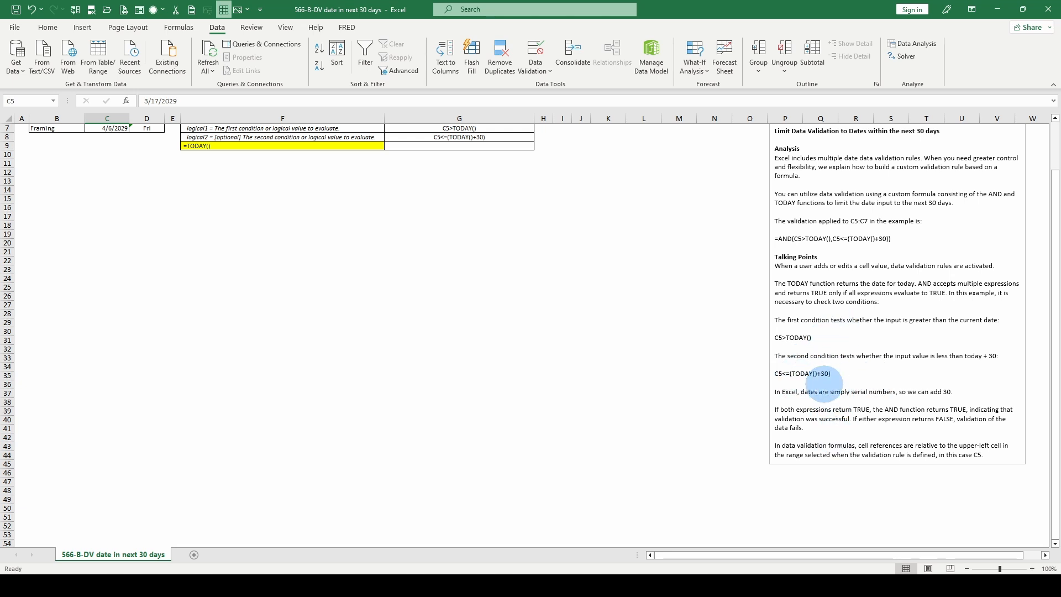
scroll(870, 386, "up", 2)
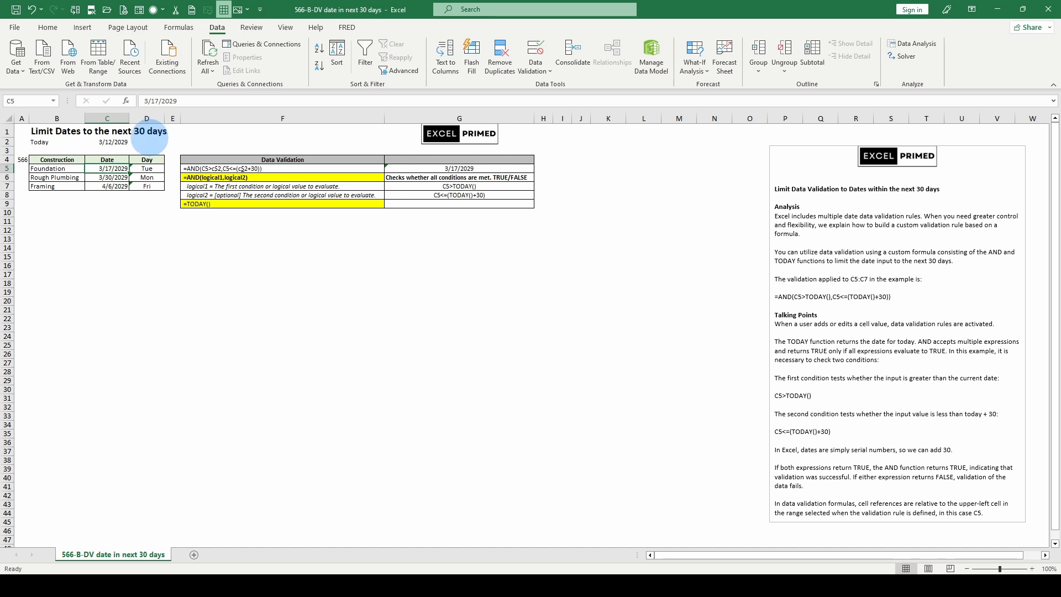
type("3/12")
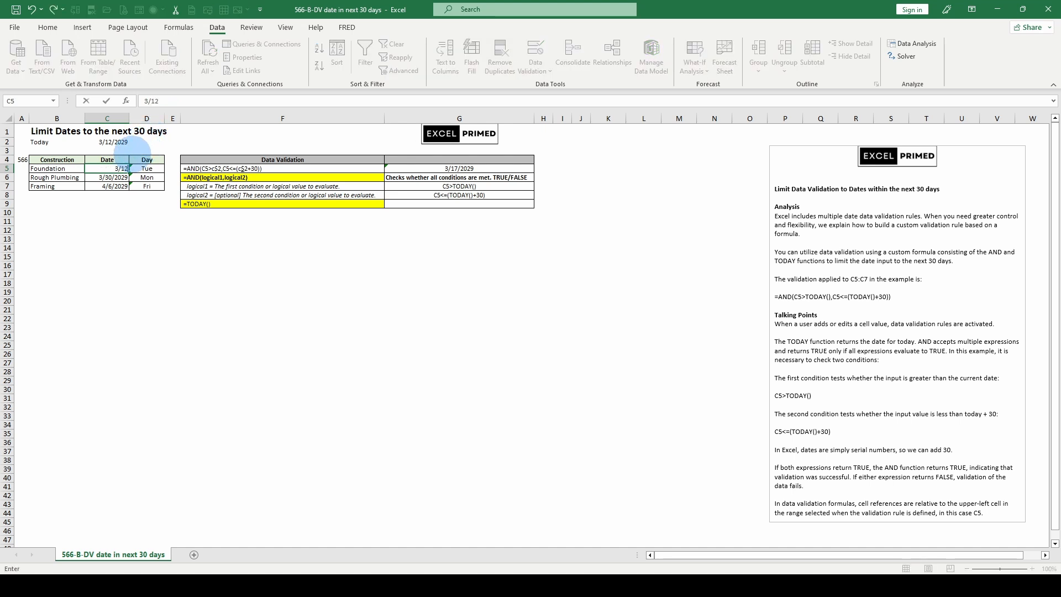
type("/29")
key("Return")
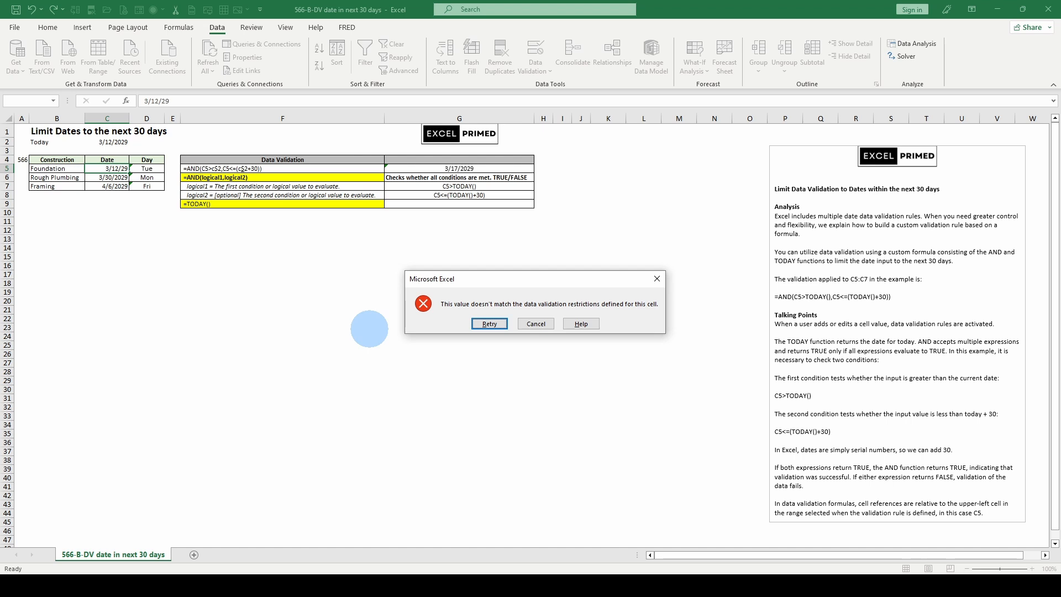
key("Escape")
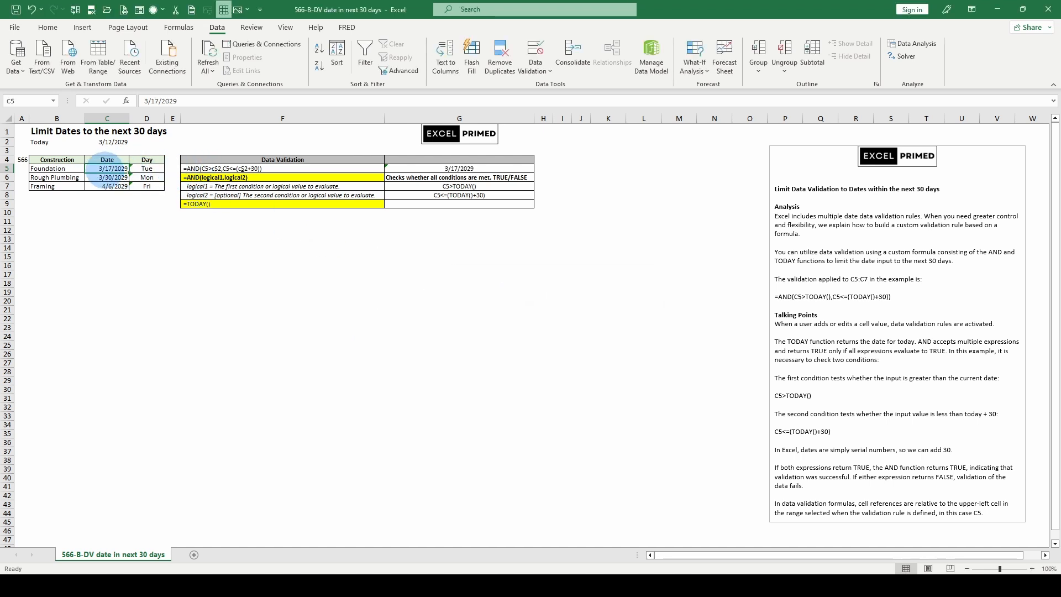
Try the Foundation date in C5 again with the full year, 3/12/2029
type("3/")
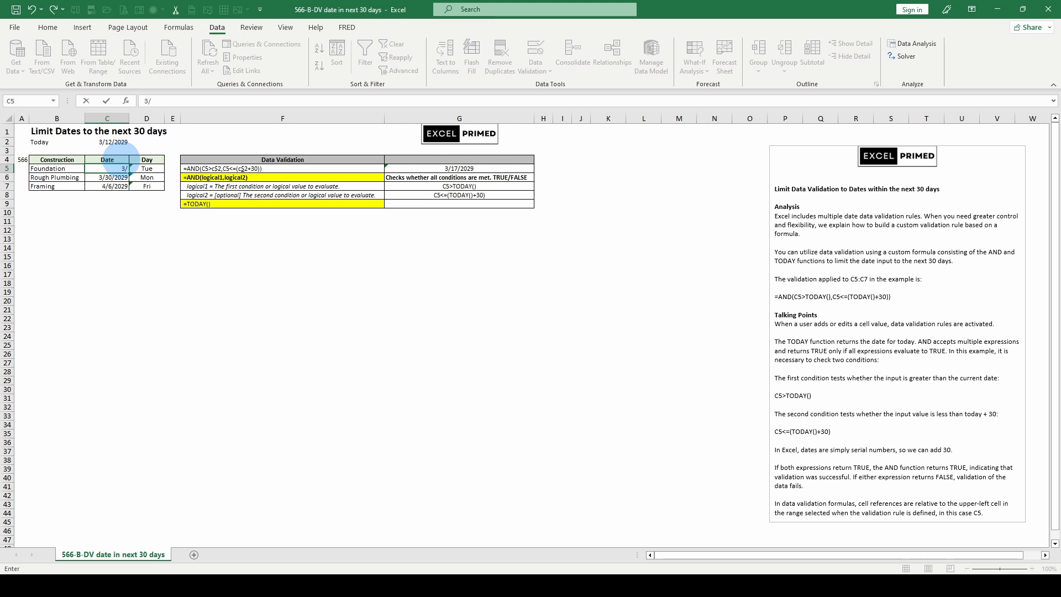
type("12/2029")
key("Return")
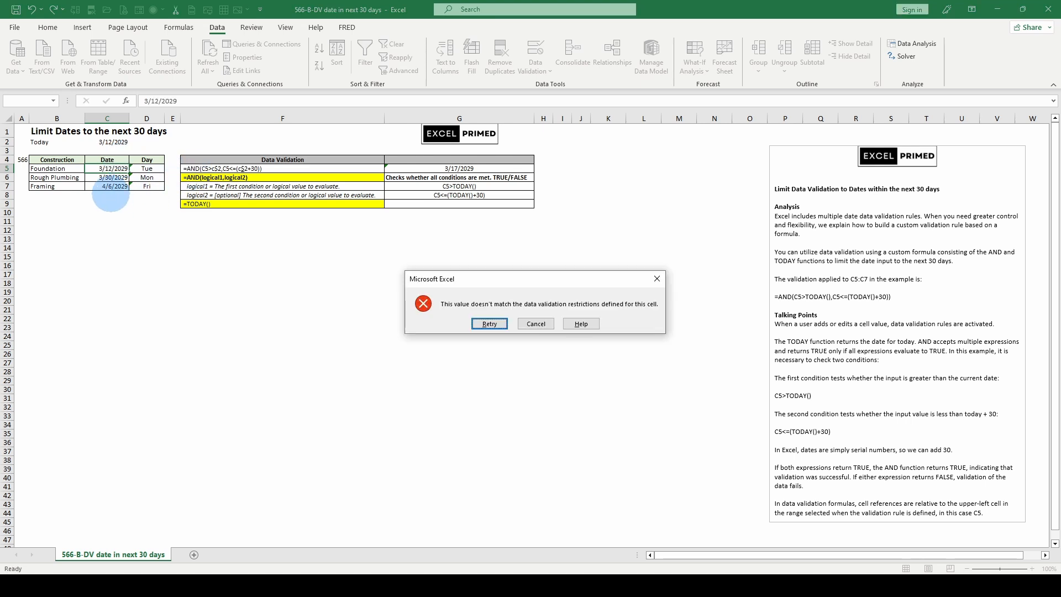
key("Escape")
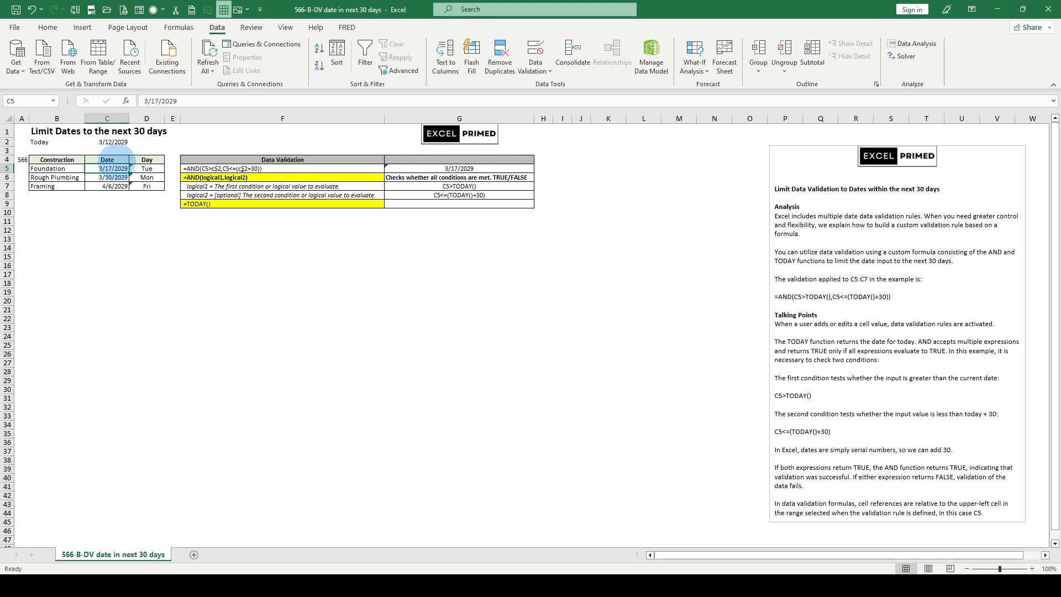
Set the Foundation date in C5 to 3/13/2029
type("3/13")
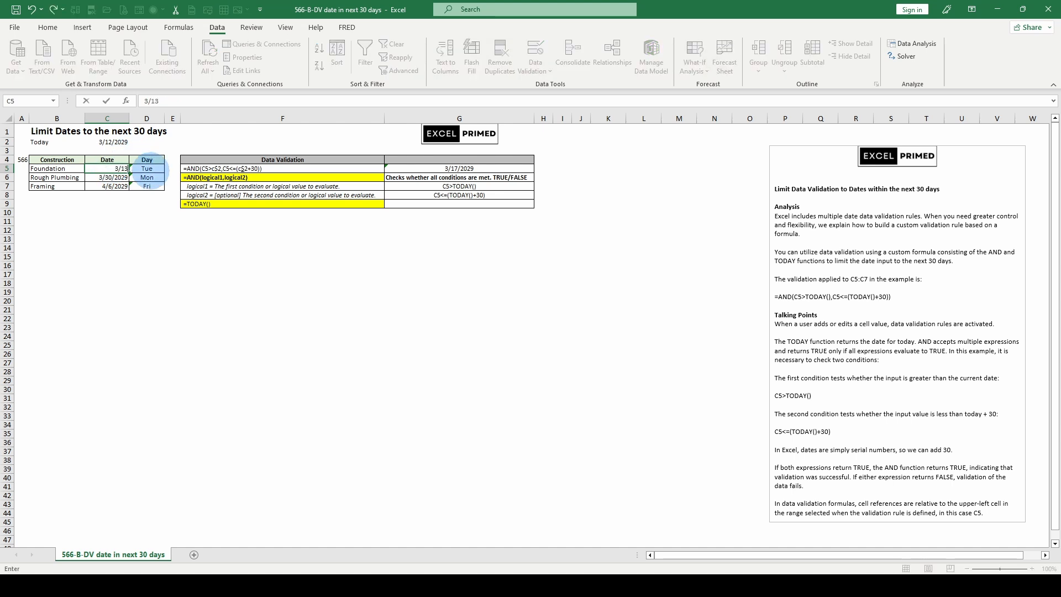
type("/2029")
key("Return")
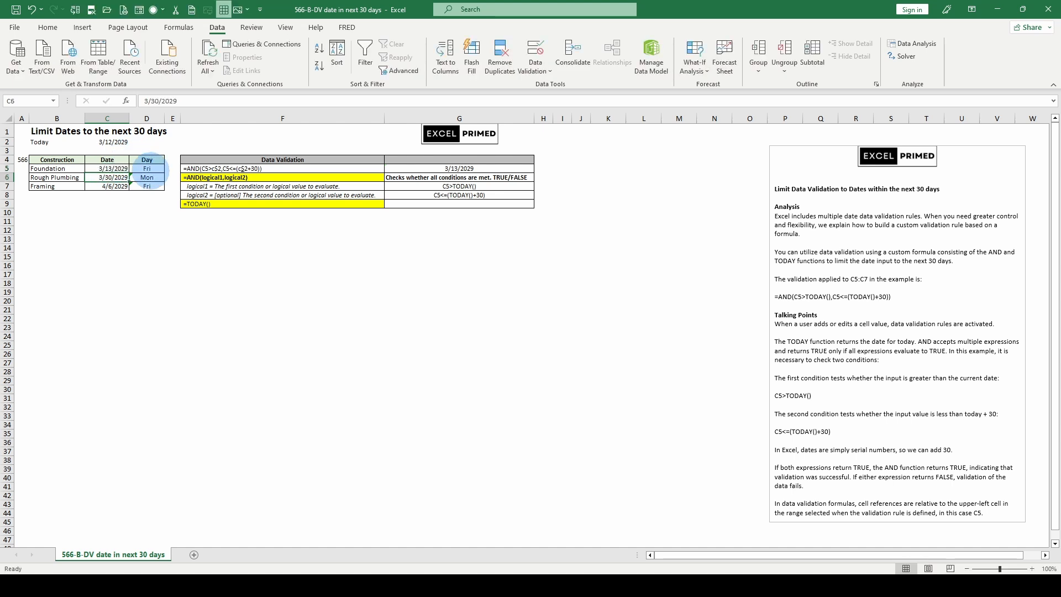
left_click(110, 169)
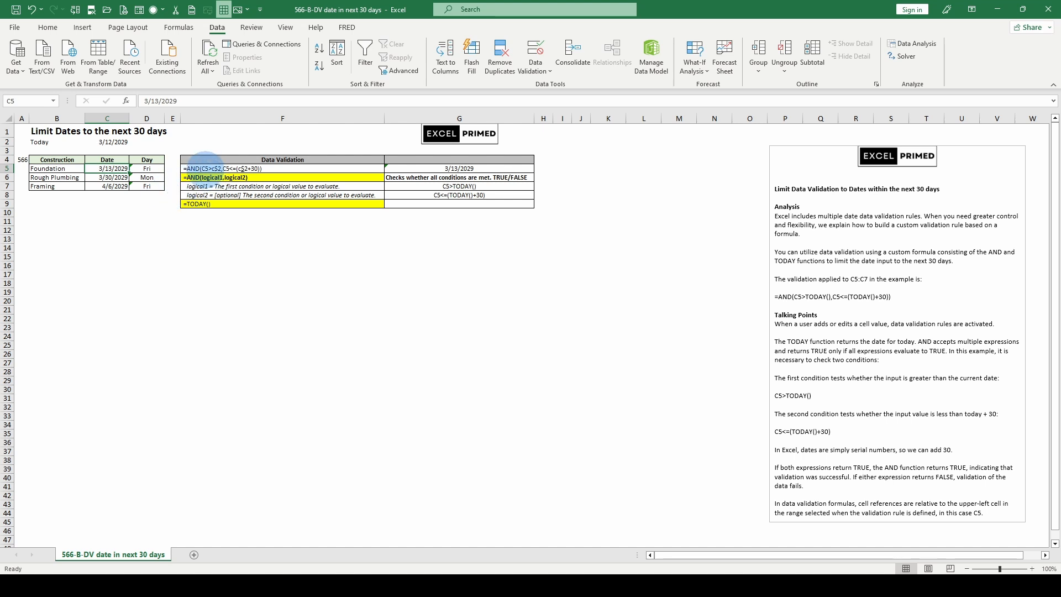
left_click(205, 168)
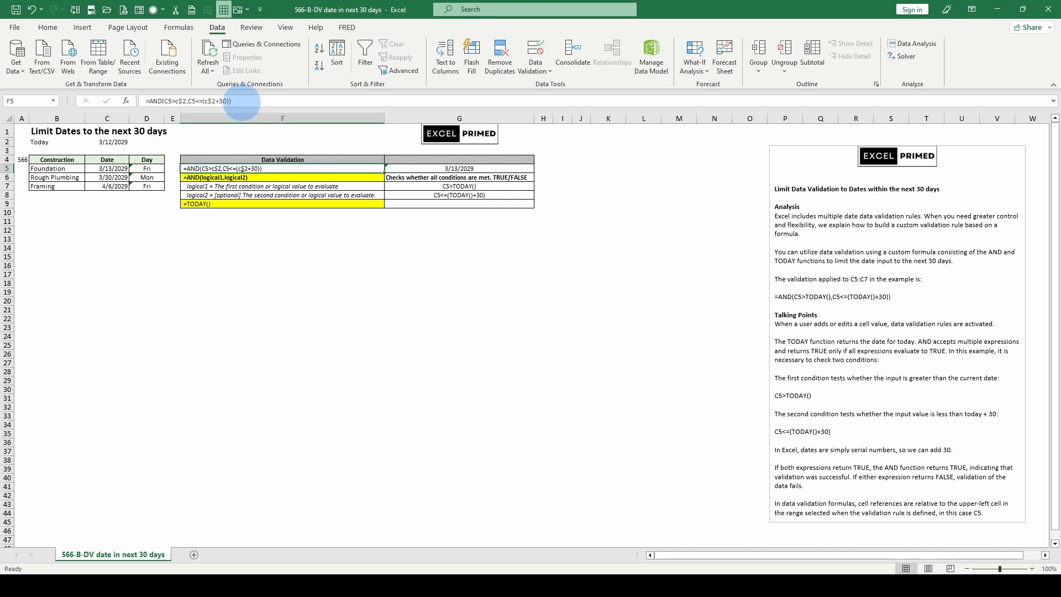
left_click_drag(232, 100, 147, 100)
key("Escape")
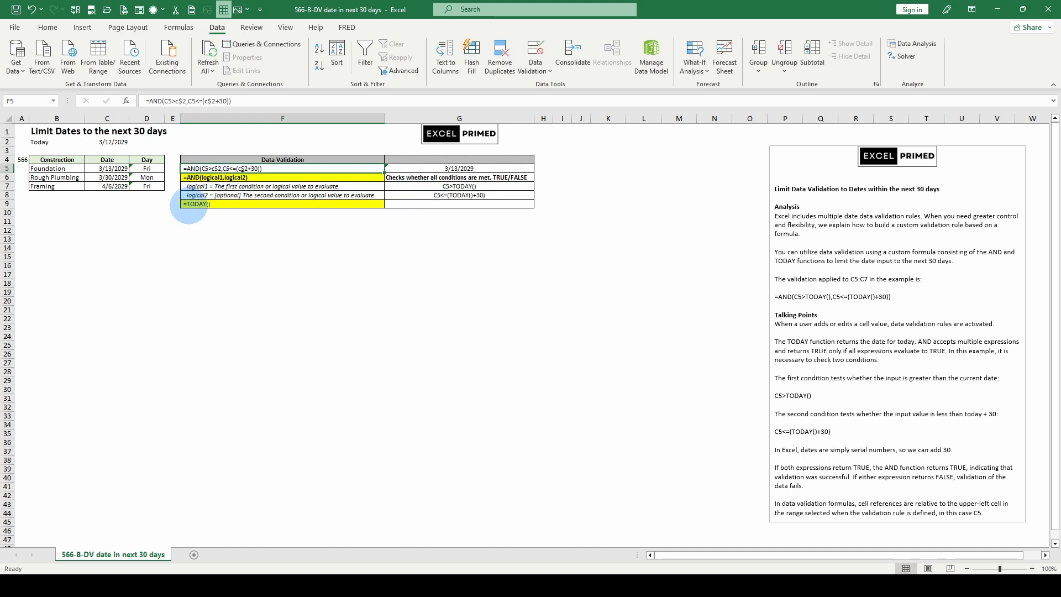
Make the =TODAY() text in F9 bold
left_click(189, 205)
scroll(127, 53, "up", 4)
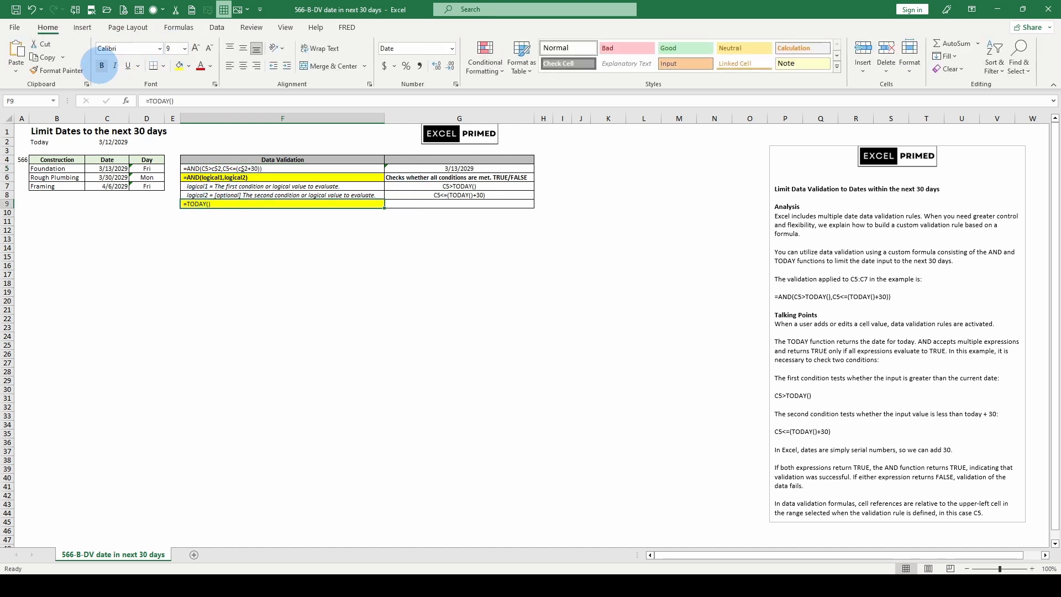
left_click(102, 65)
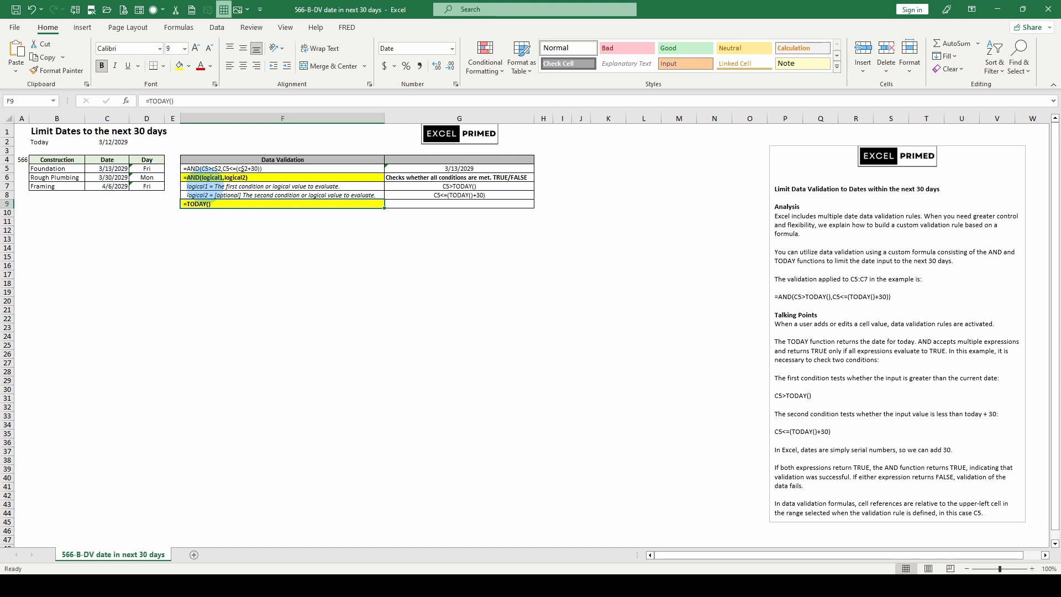
Copy the full validation formula text from F5 and open the Data Validation settings for E5:E7
left_click(207, 169)
left_click_drag(234, 101, 139, 101)
key("ctrl+c")
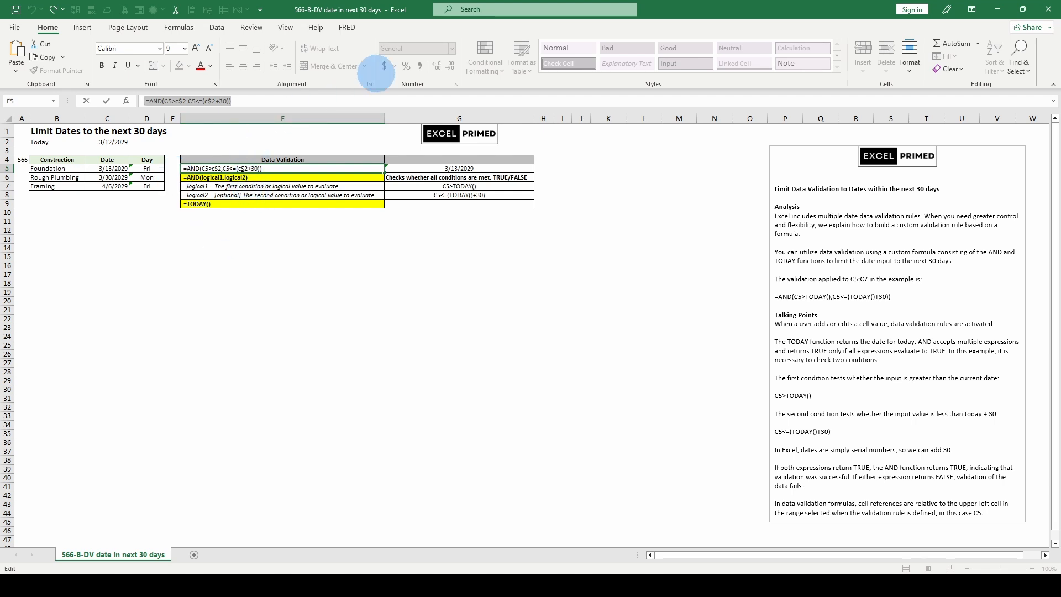
left_click_drag(173, 168, 173, 185)
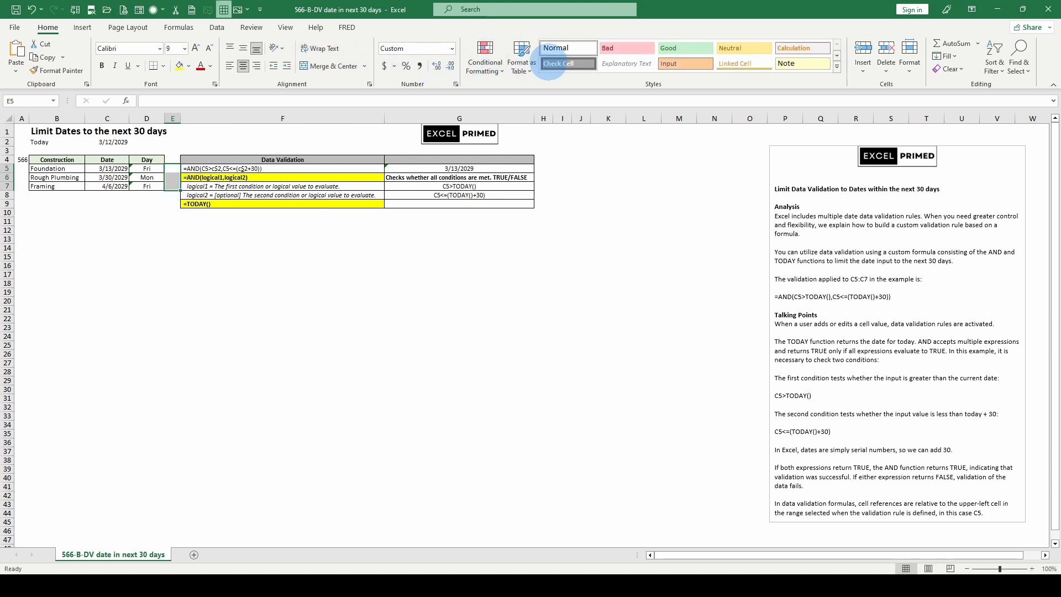
left_click(217, 28)
left_click(537, 67)
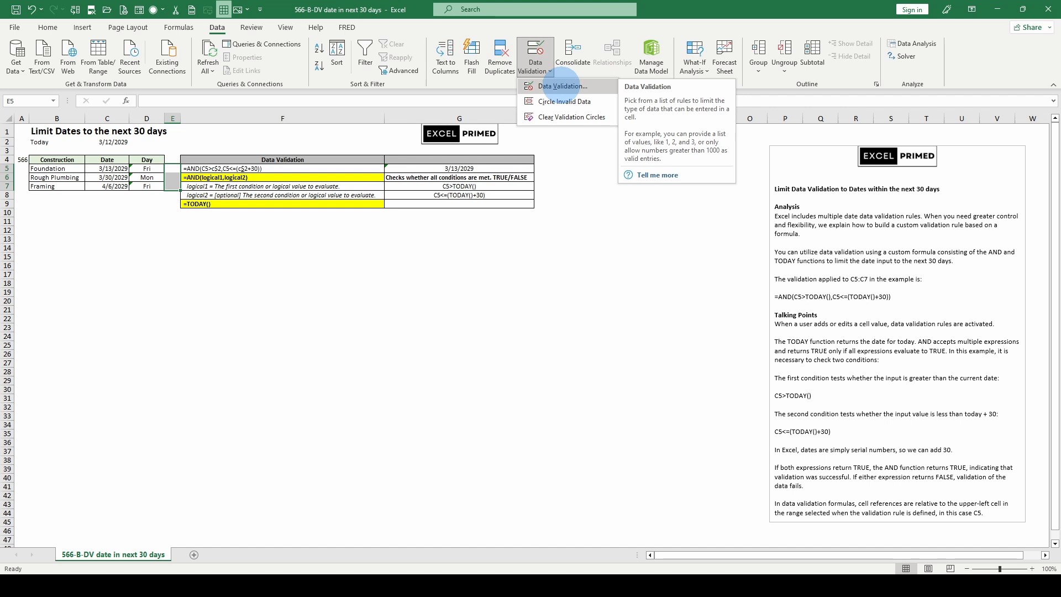
left_click(560, 87)
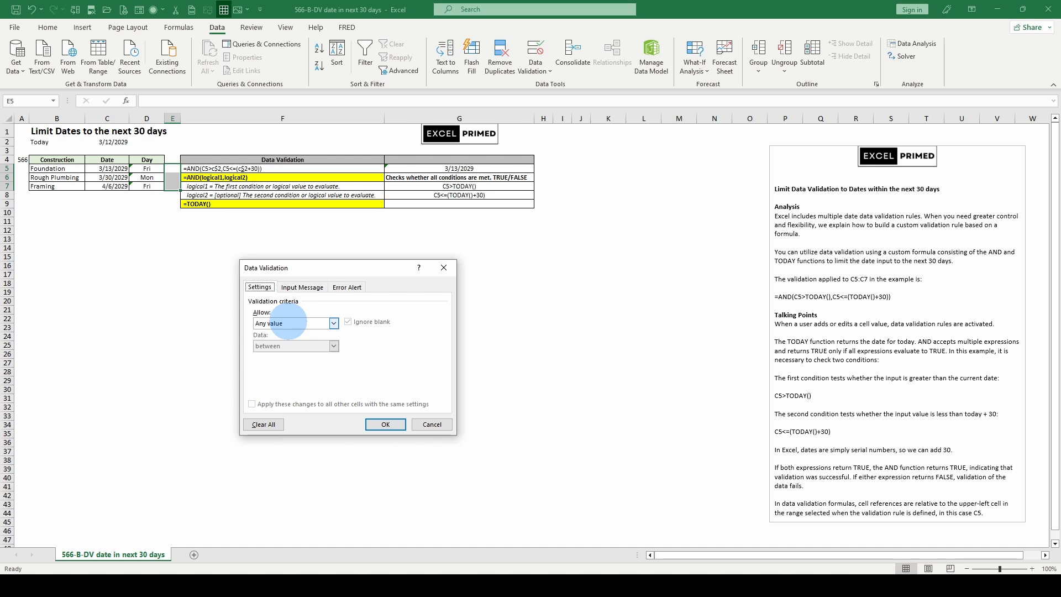
Set the validation criteria for E5:E7 to Custom and paste the copied formula as the rule
left_click(289, 322)
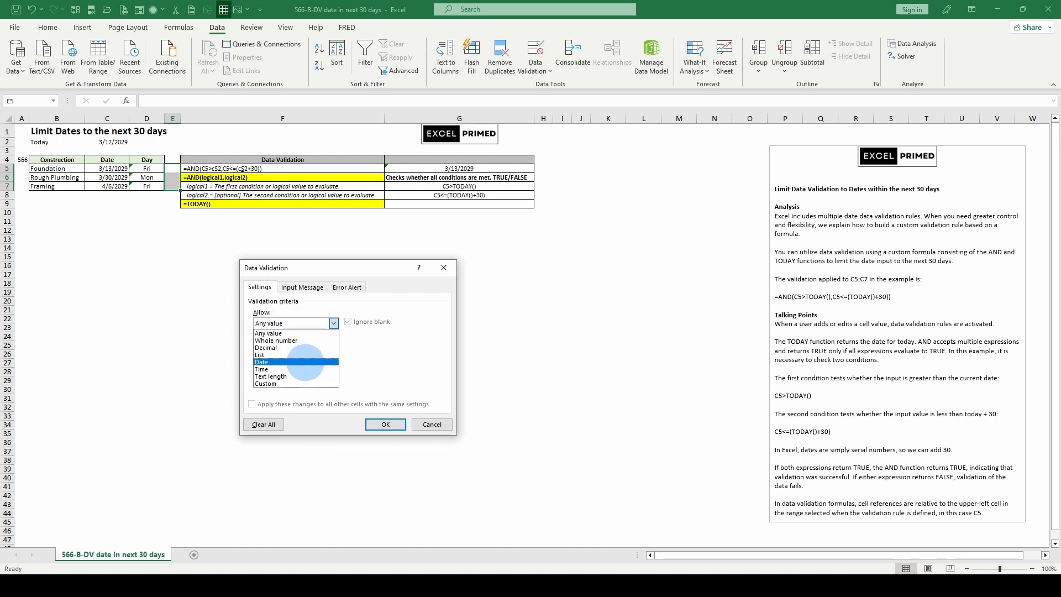
left_click(272, 370)
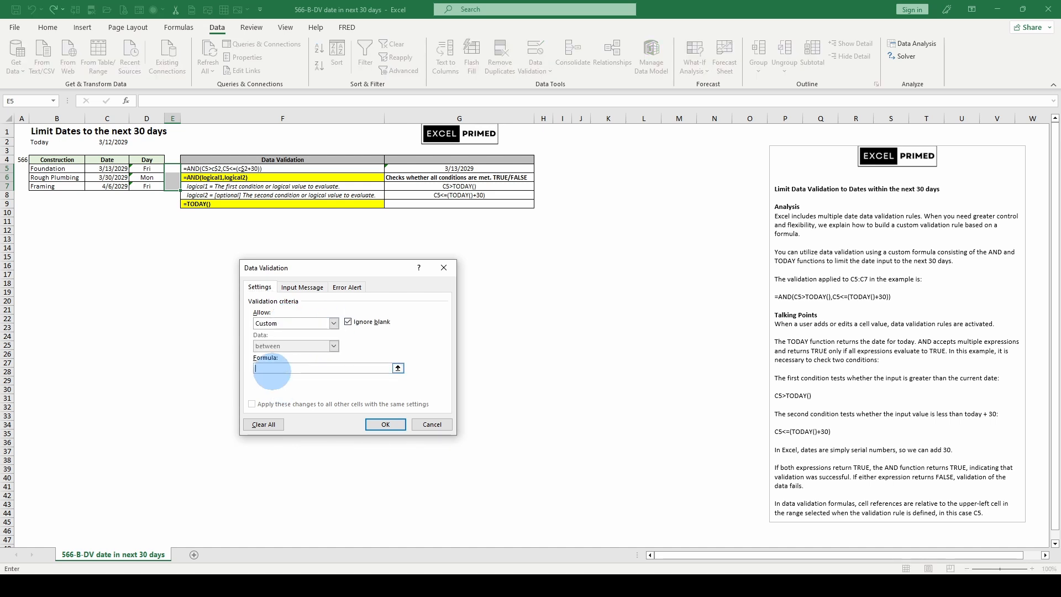
key("ctrl+v")
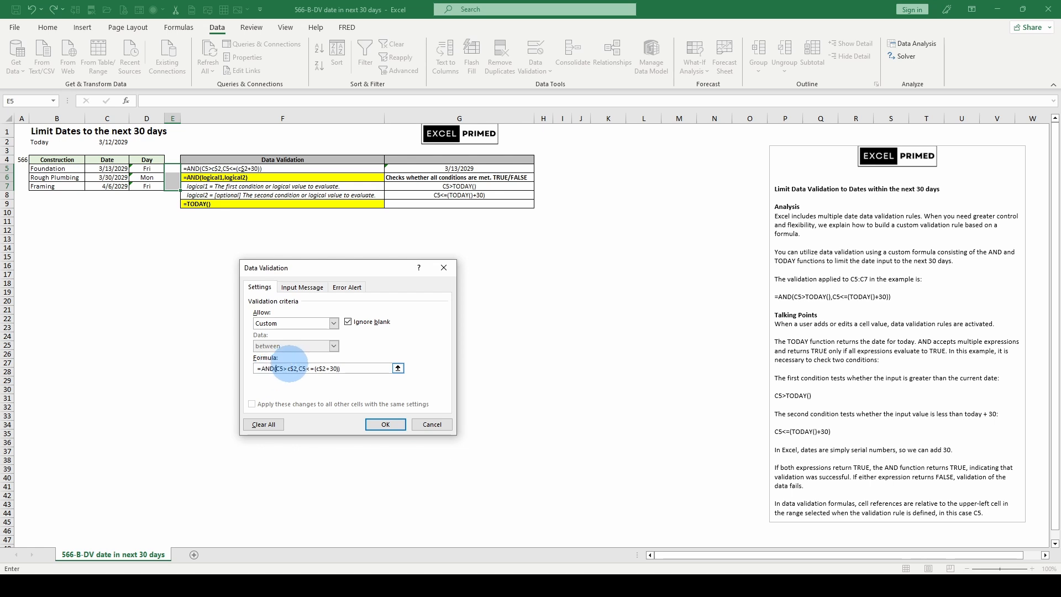
Change both C5 references in the validation formula to e5 and apply the rule to E5:E7
type("e")
key("Delete")
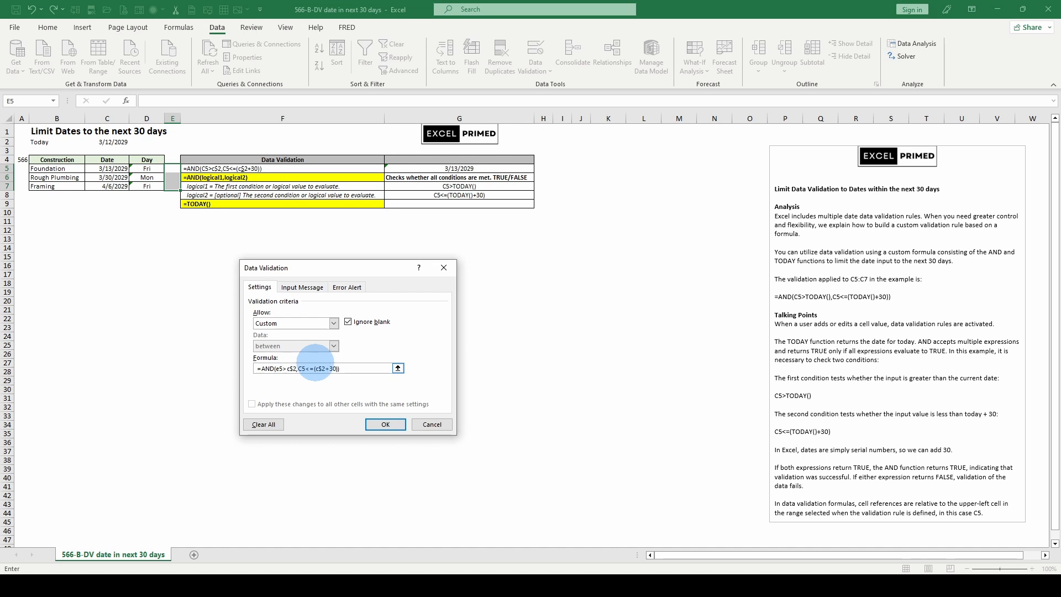
type("e")
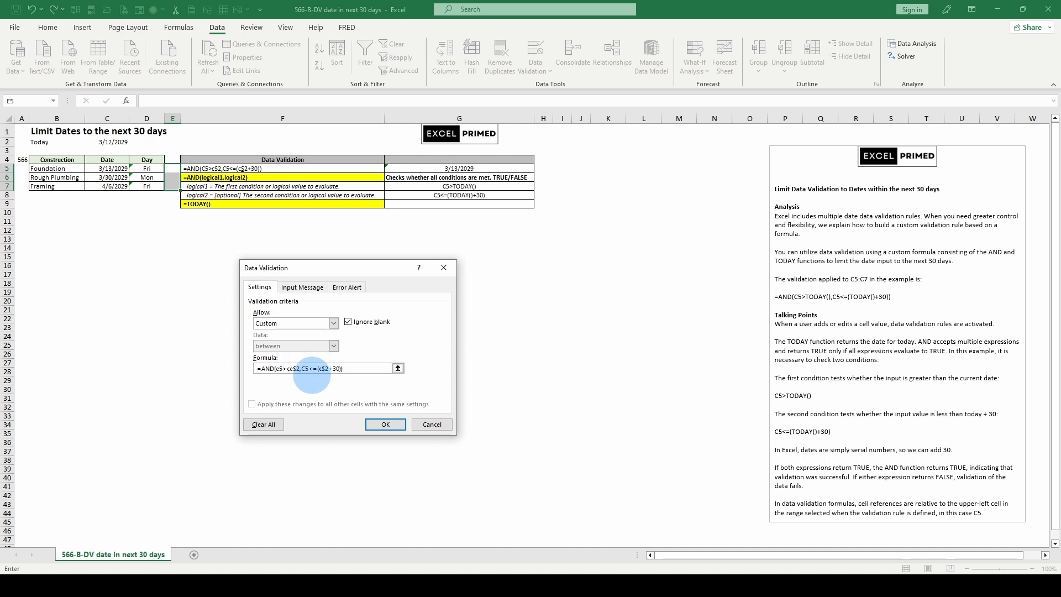
key("Delete")
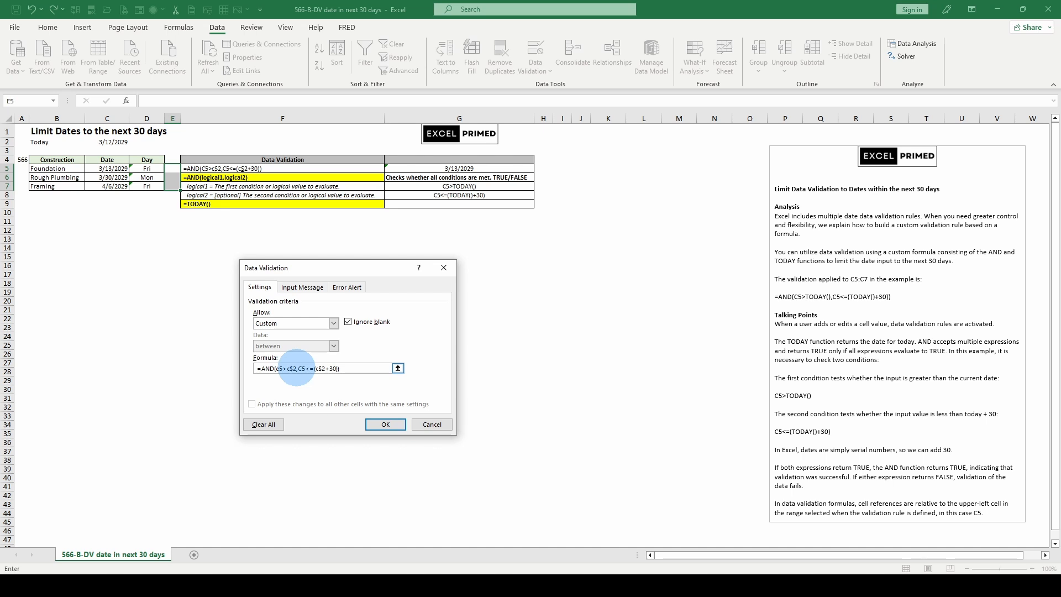
left_click(298, 368)
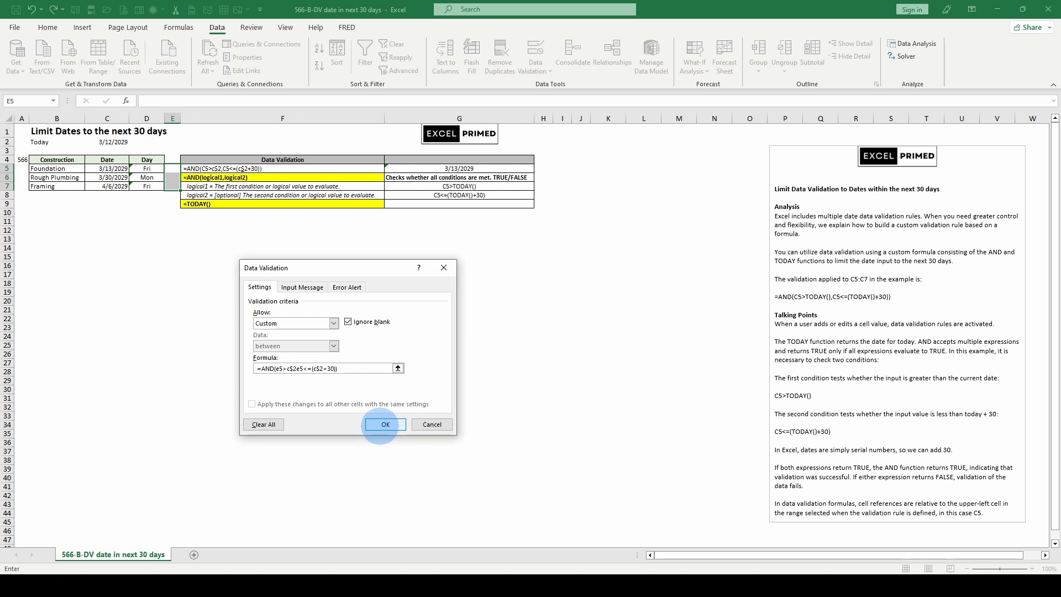
left_click(385, 424)
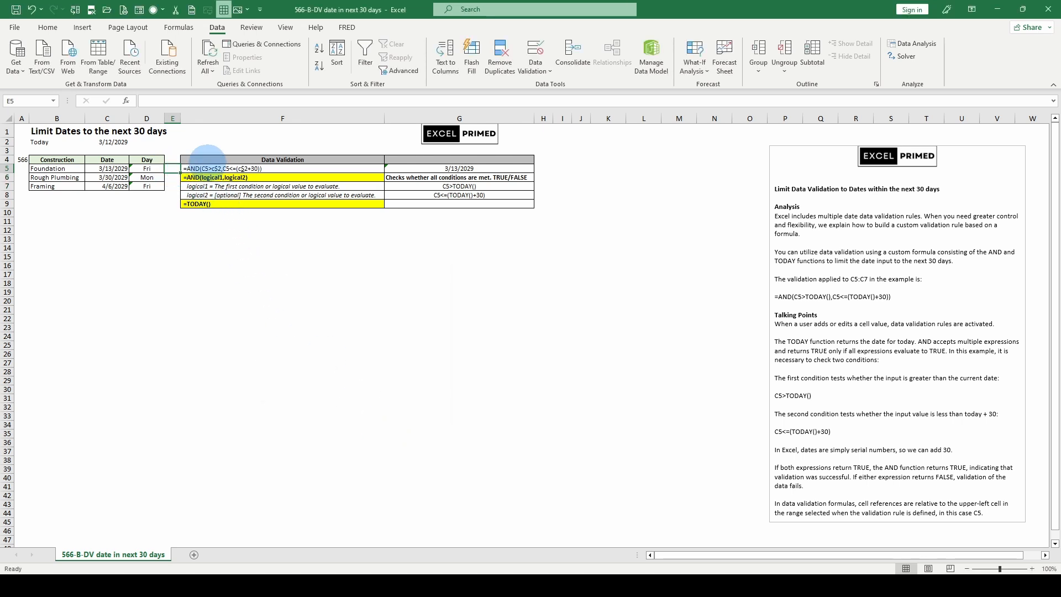
Try to enter the date 3/13/2029 in E5
type("3-")
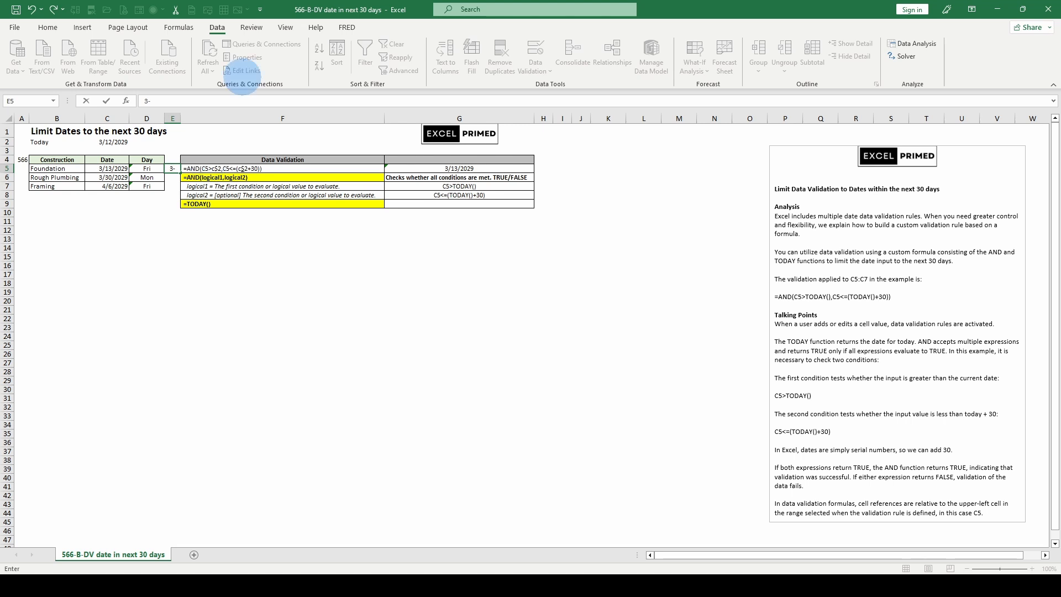
key("BackSpace")
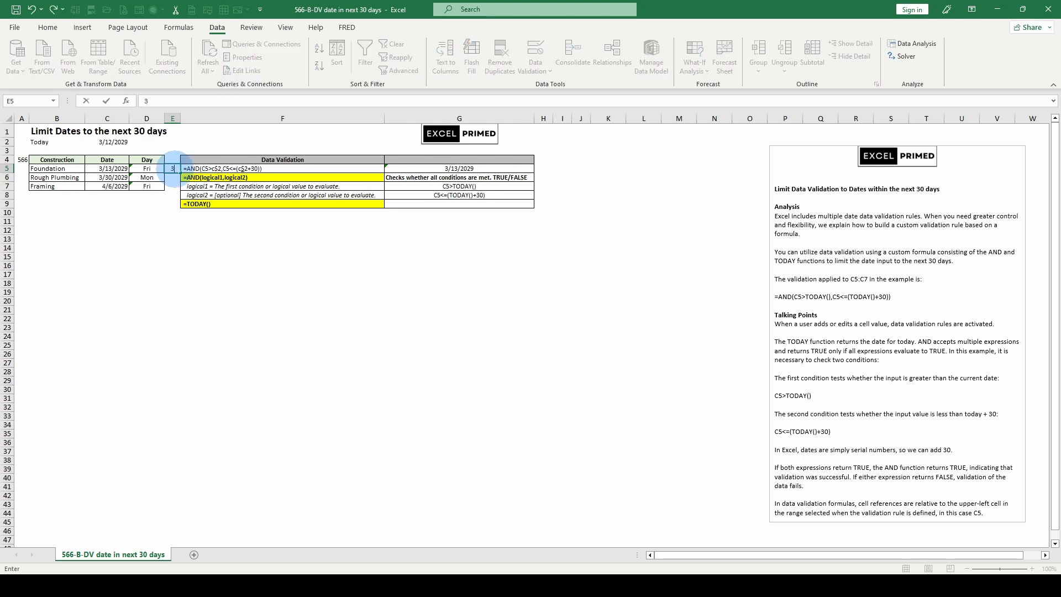
key("Escape")
type("3/13/2029")
key("Return")
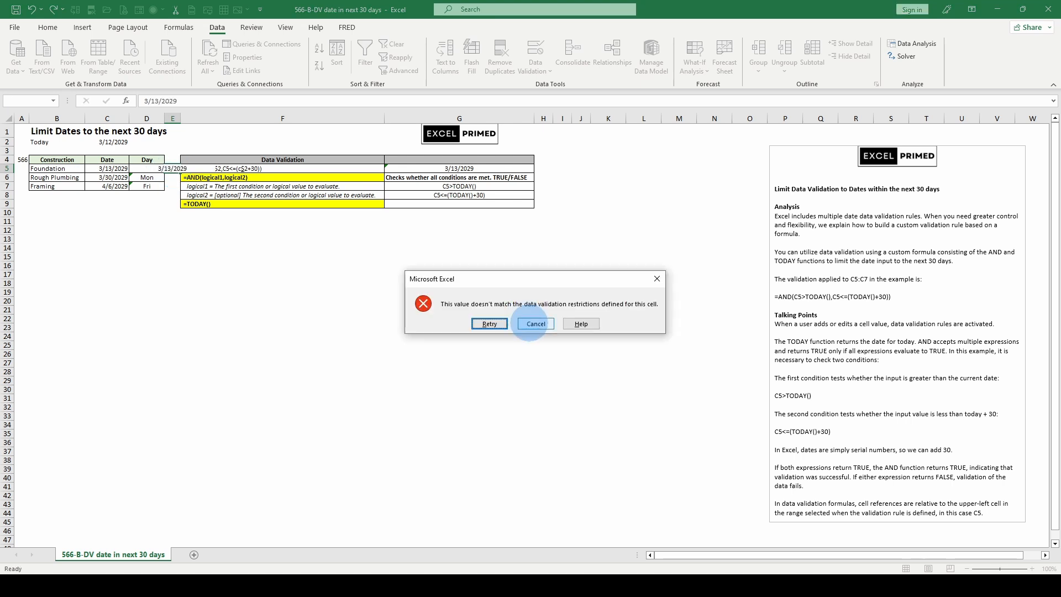
key("Escape")
Insert the missing comma between c$2 and e5 in the validation formula for E5:E7 and apply it
left_click_drag(172, 169, 172, 187)
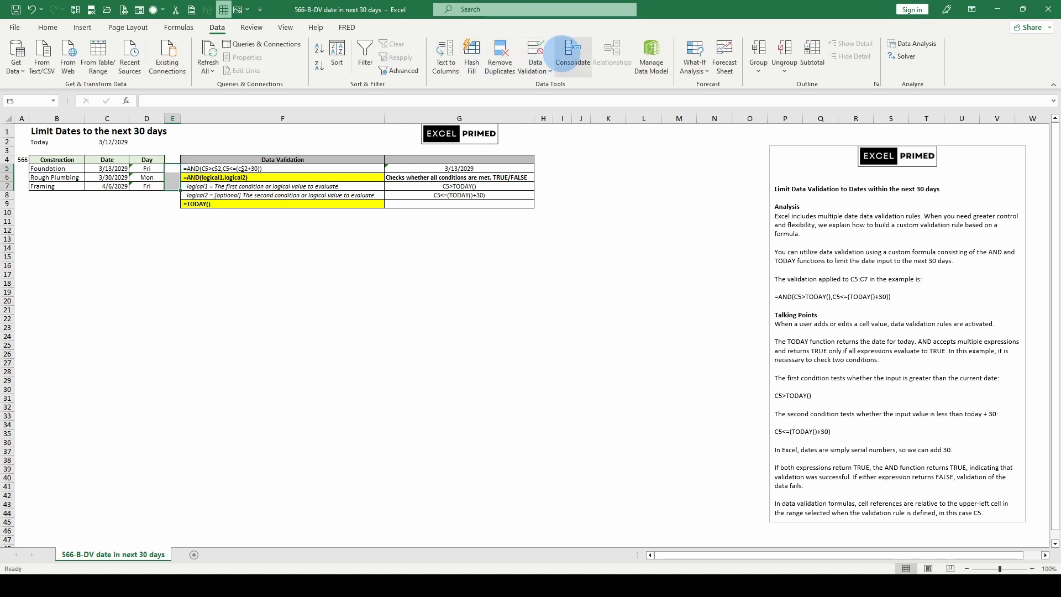
left_click(536, 55)
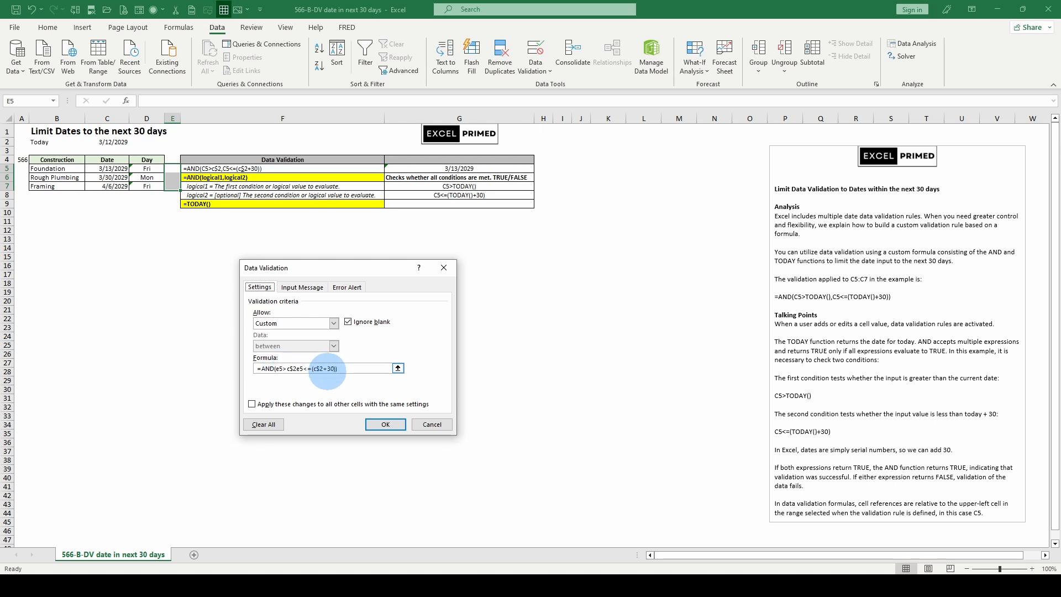
left_click(297, 369)
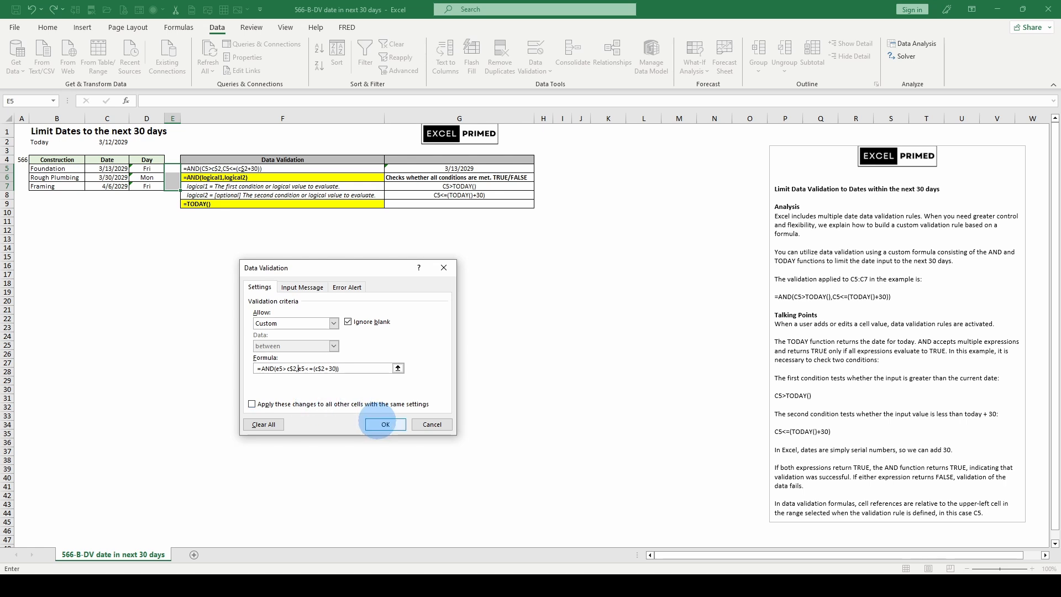
left_click(385, 423)
Test the corrected rule by trying the short-year date 3/13/29 in E5
type("3/1")
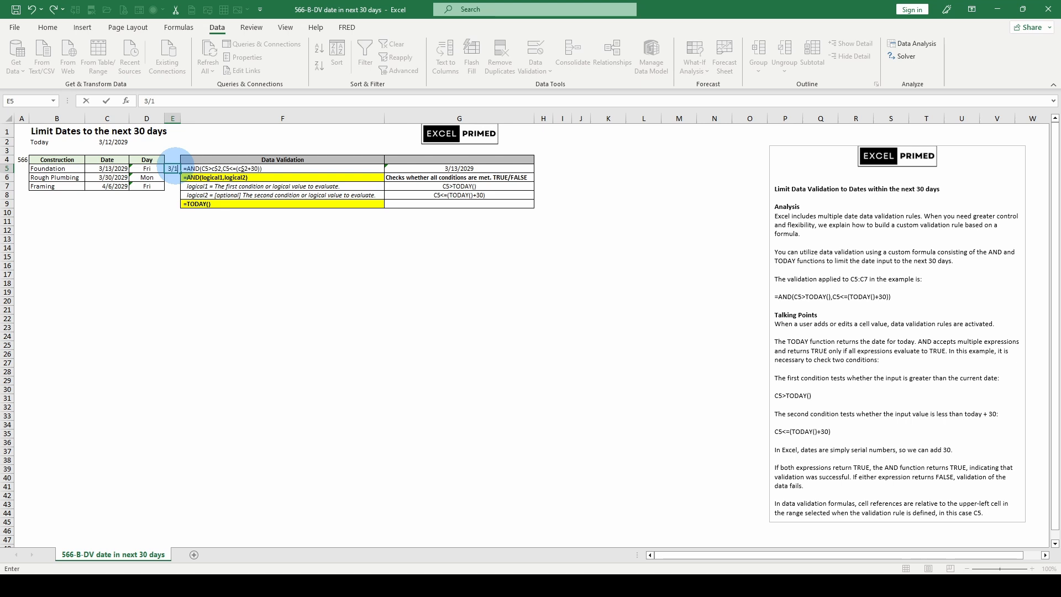
type("3/29")
key("Return")
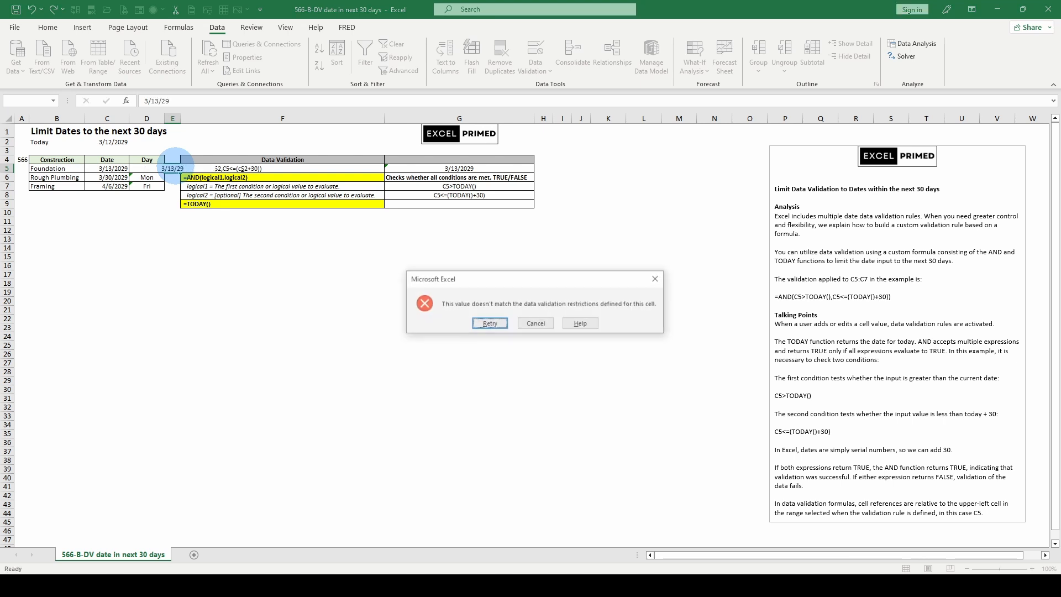
left_click(535, 457)
left_click(533, 62)
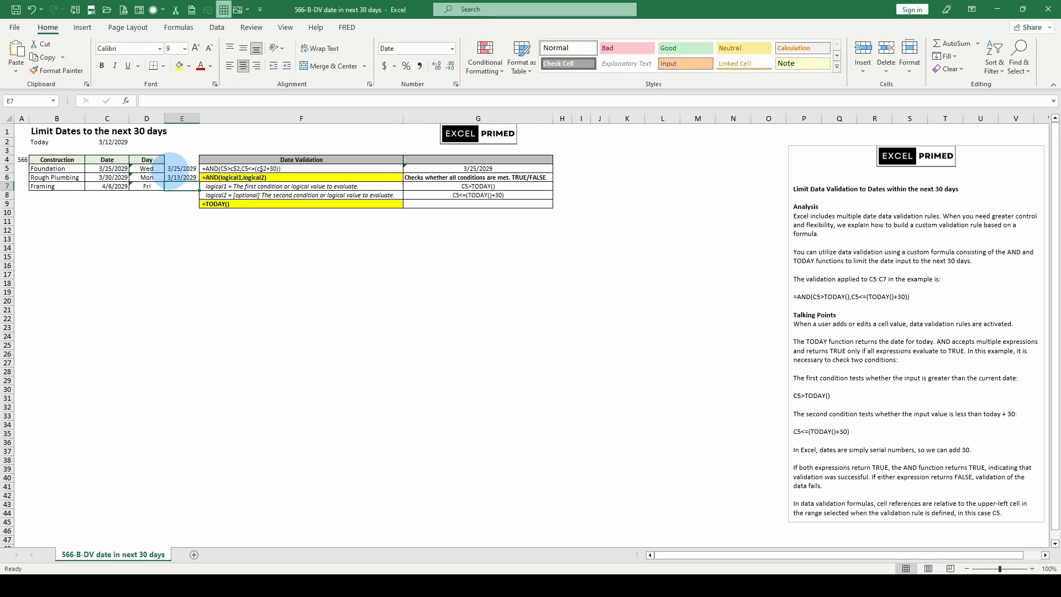
Review the custom data validation formula applied to E5:E7
left_click(173, 169)
left_click_drag(172, 168, 175, 178)
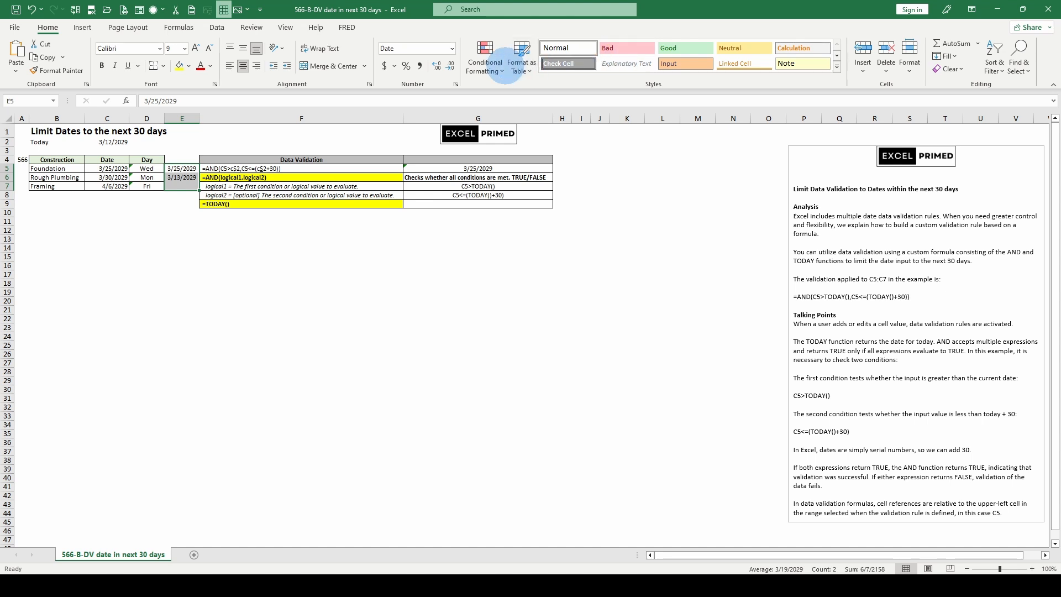
left_click(216, 27)
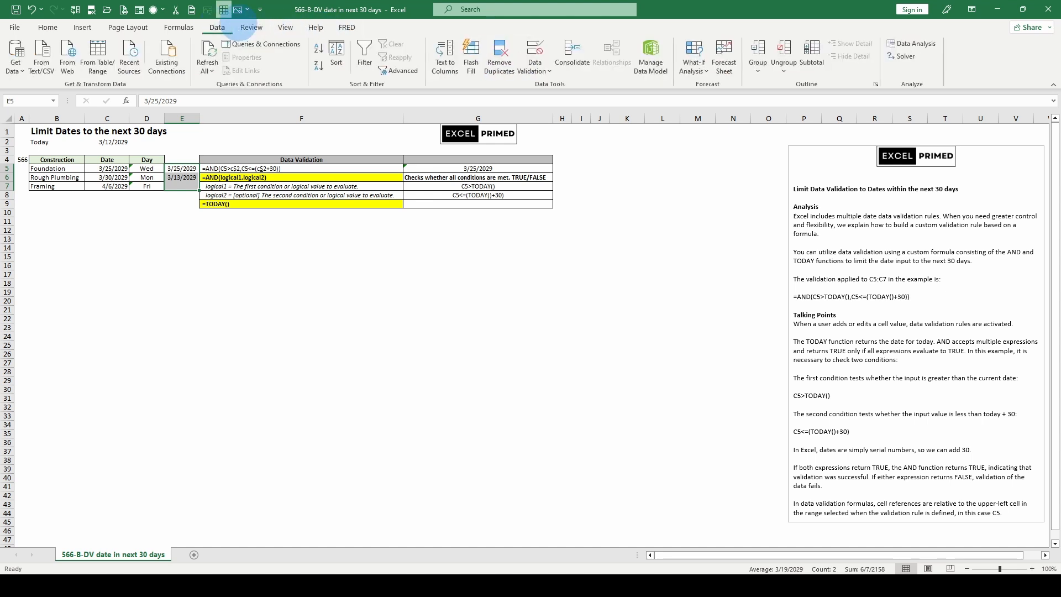
left_click(536, 69)
left_click(545, 84)
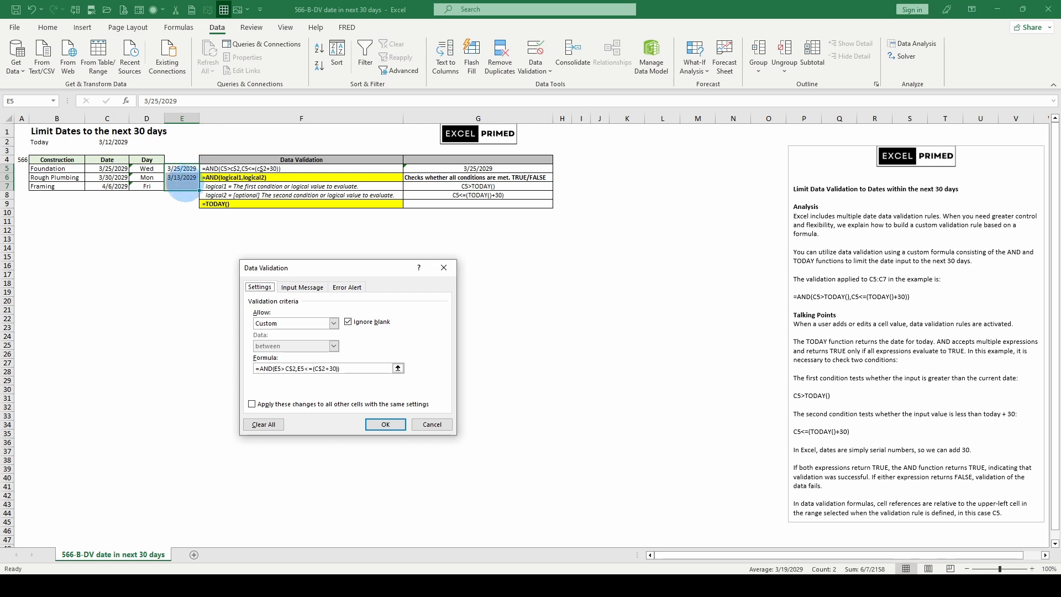
left_click(397, 424)
Enter the date 4/11/2029 in E7
left_click(171, 189)
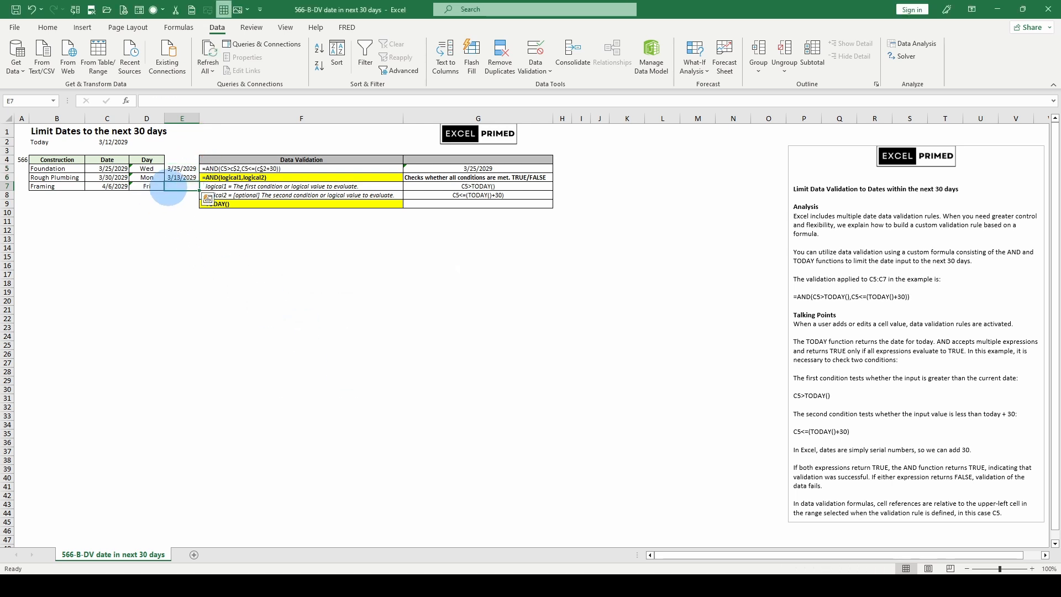
type("4/11/2029")
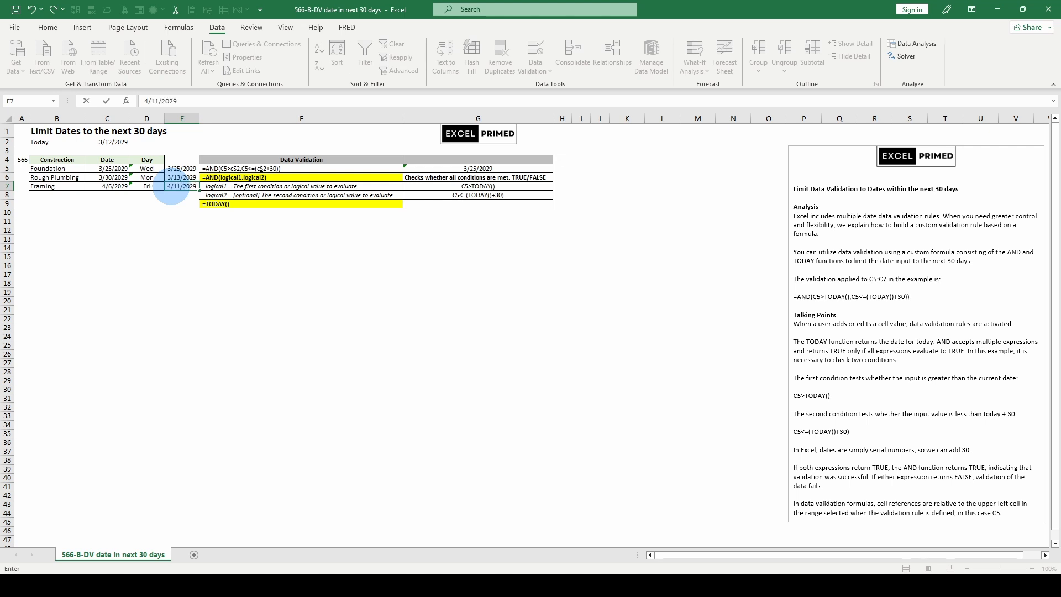
key("Return")
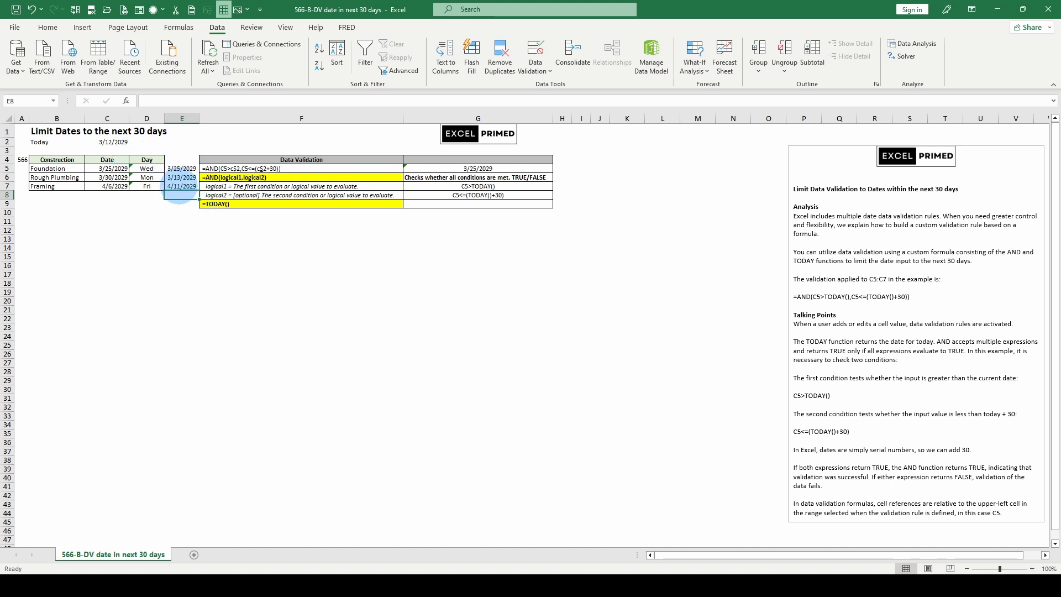
Try to change the date in E7 to 4/12/2029
left_click(178, 185)
left_click(154, 100)
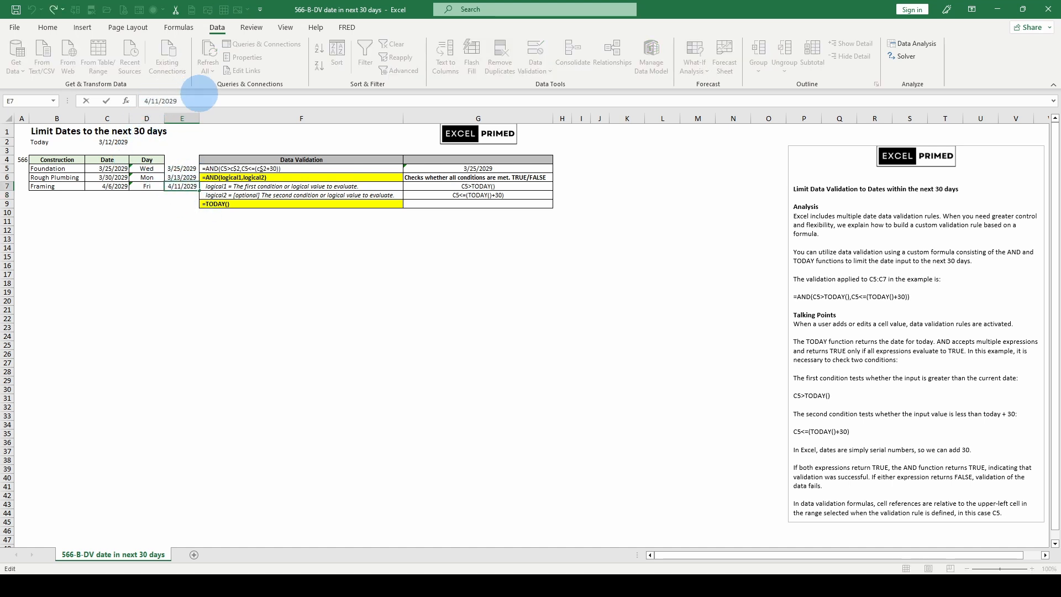
key("Return")
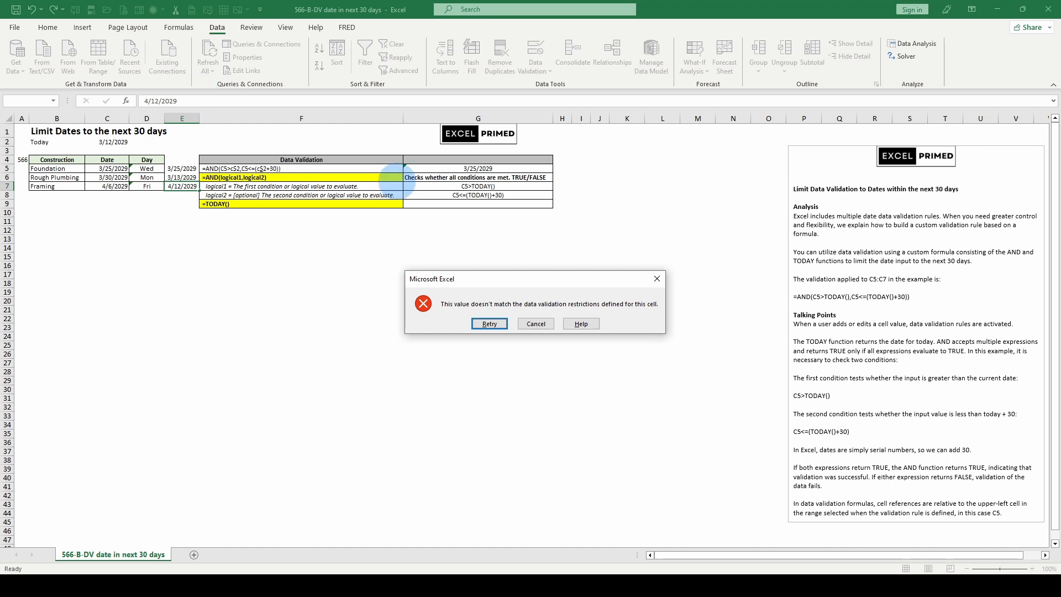
left_click(530, 320)
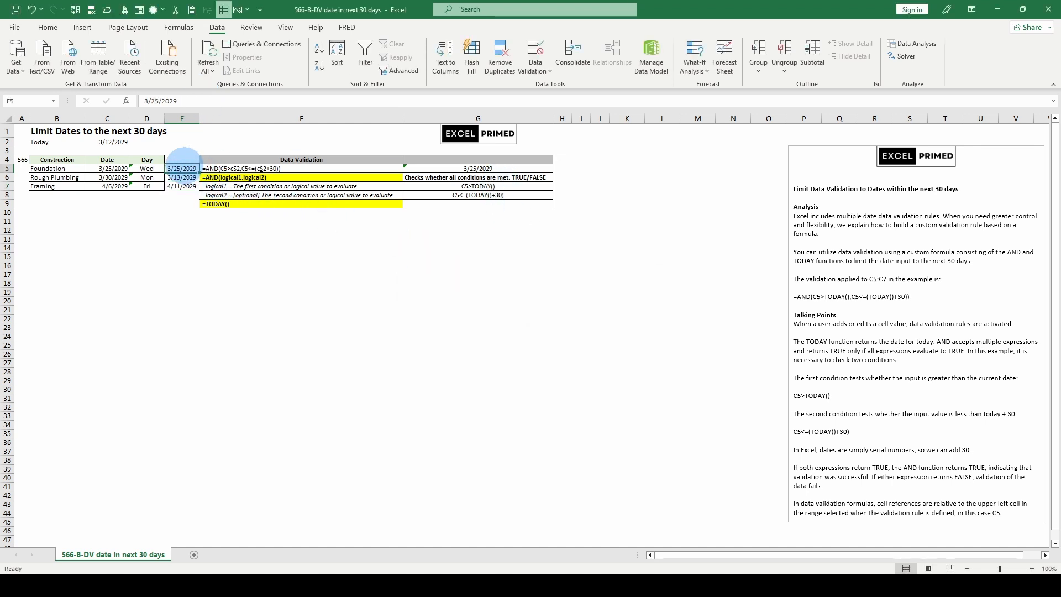
left_click_drag(183, 168, 183, 187)
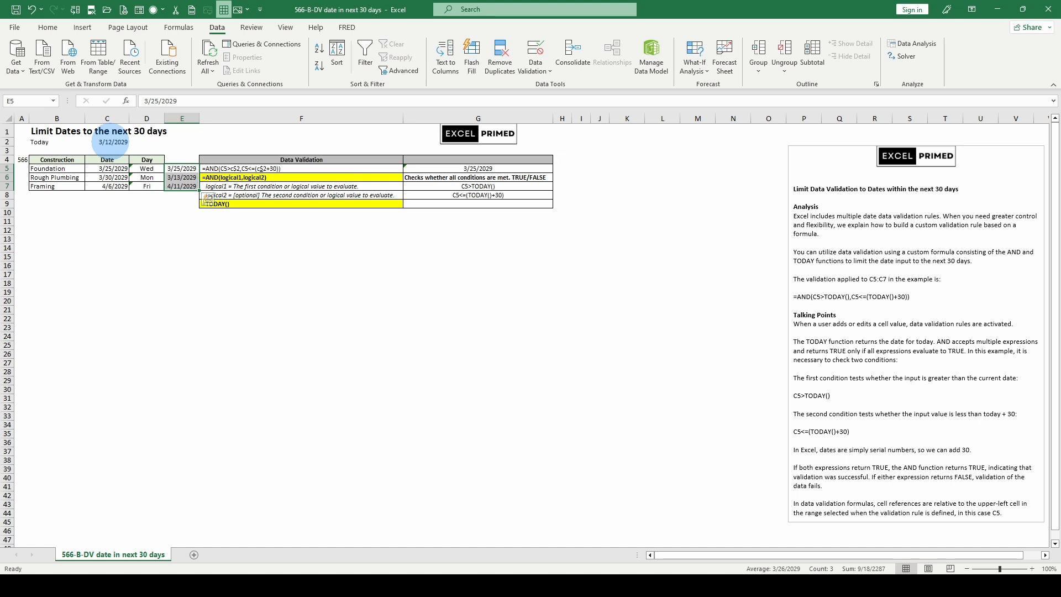
Format the Today label in B2 with a yellow fill, centered alignment and bold text
left_click(41, 142)
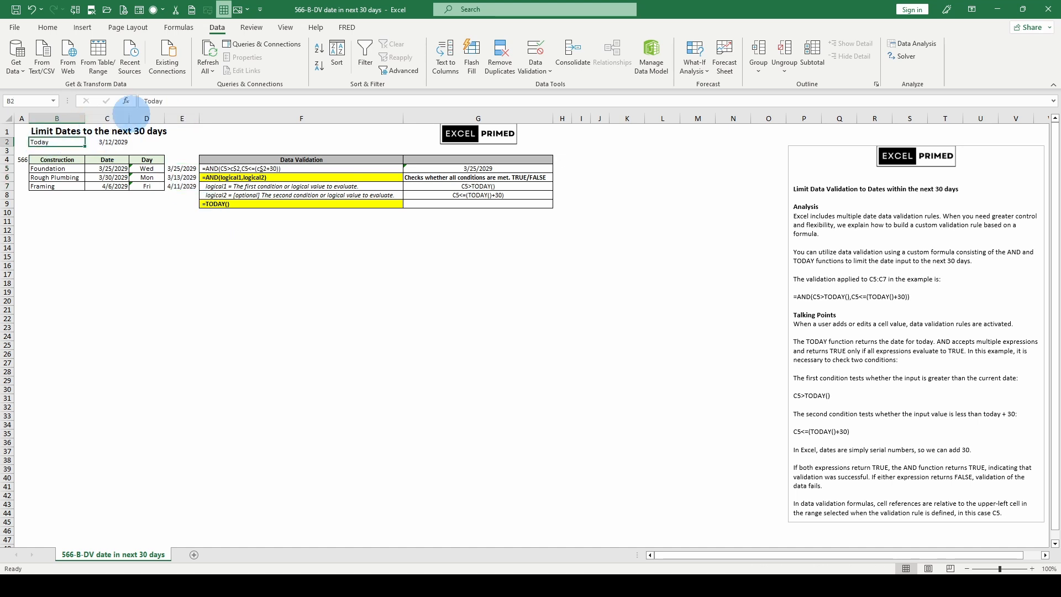
scroll(187, 78, "up", 4)
left_click(179, 67)
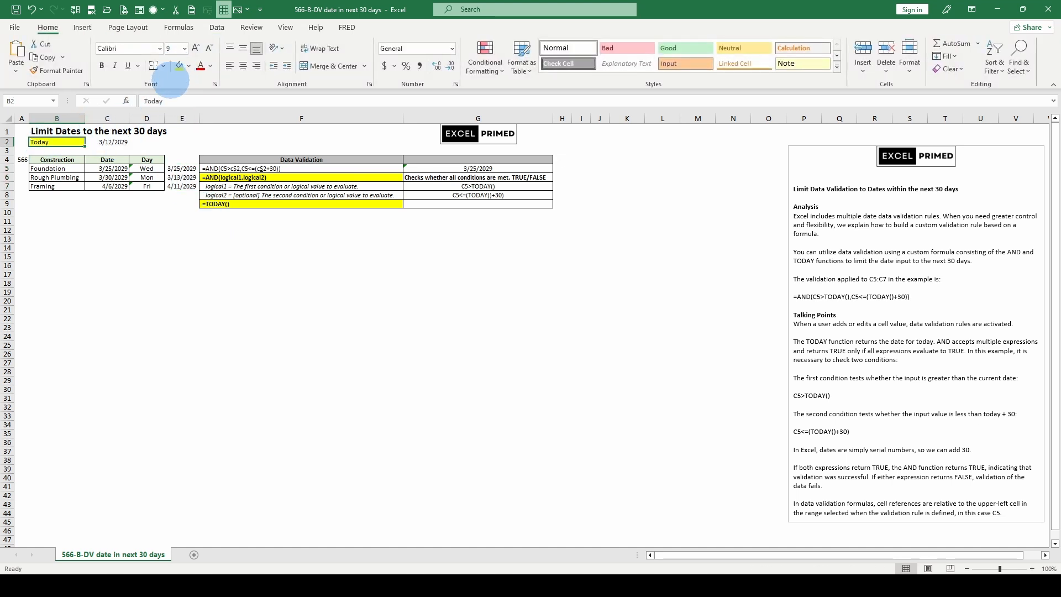
left_click(243, 65)
left_click(102, 65)
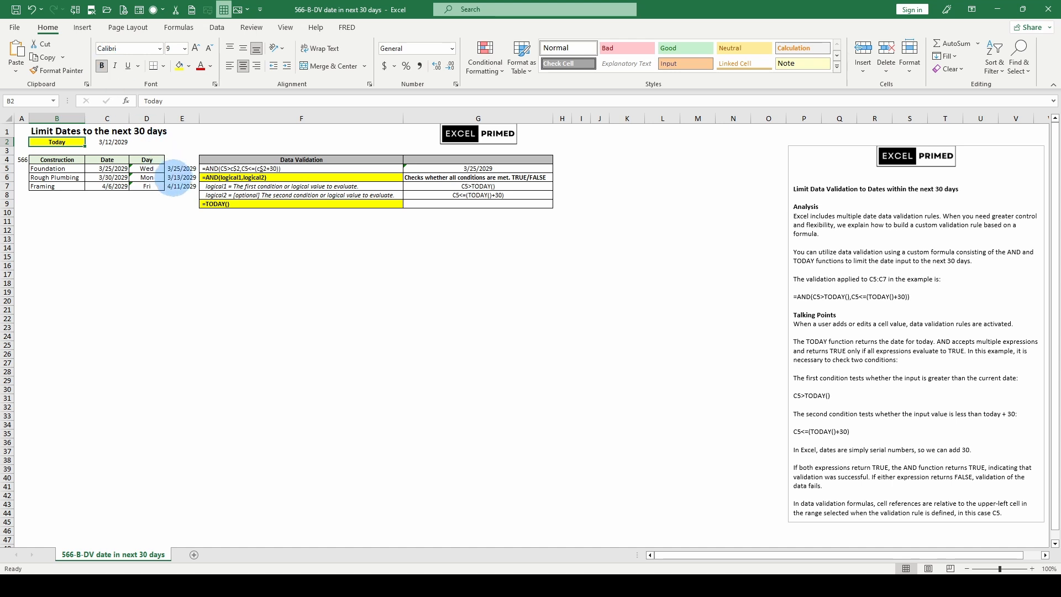
Apply all borders to the Today date cell C2
left_click_drag(180, 167, 184, 189)
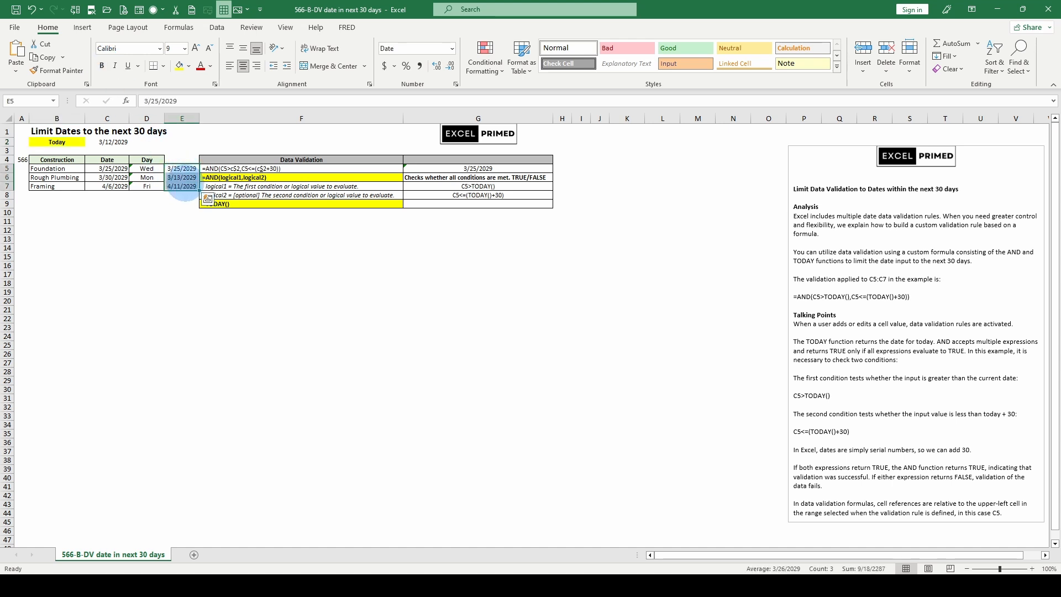
left_click_drag(108, 131, 115, 138)
left_click(111, 139)
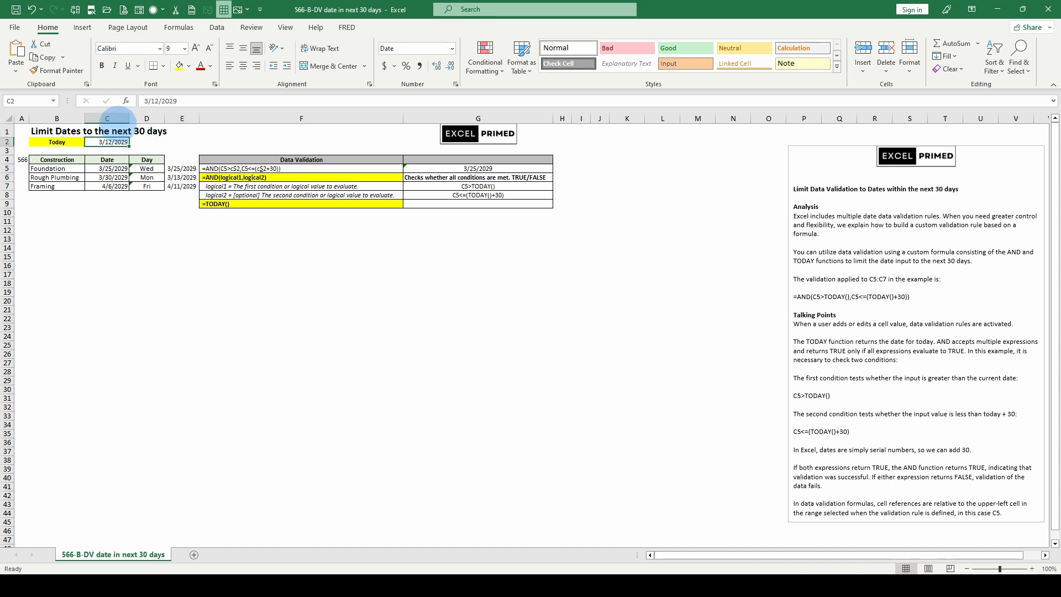
left_click(163, 66)
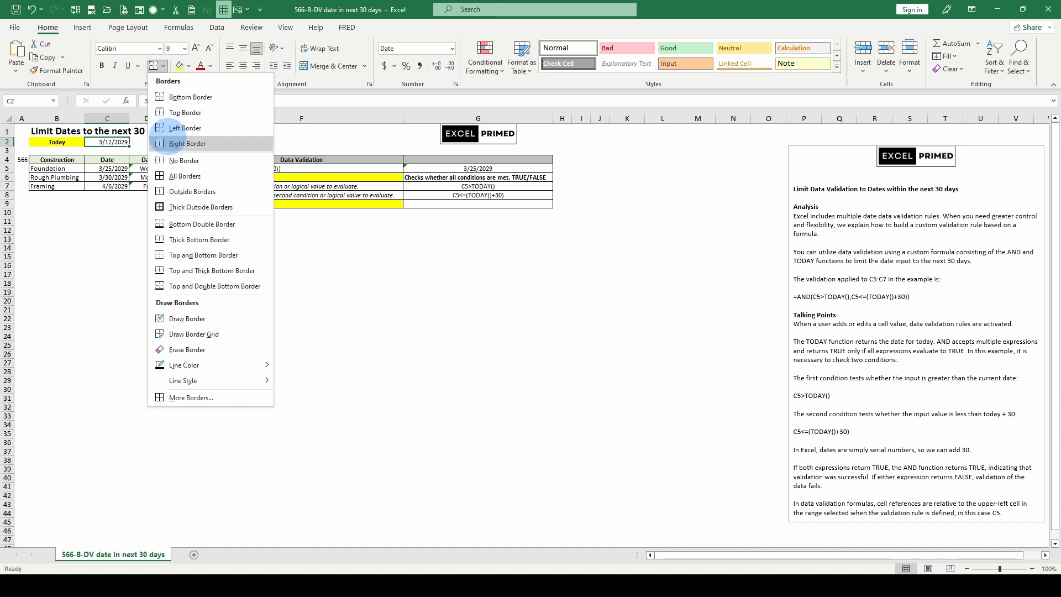
left_click(181, 170)
Open the Data Validation settings for the dates in E5:E7
left_click_drag(182, 168, 182, 186)
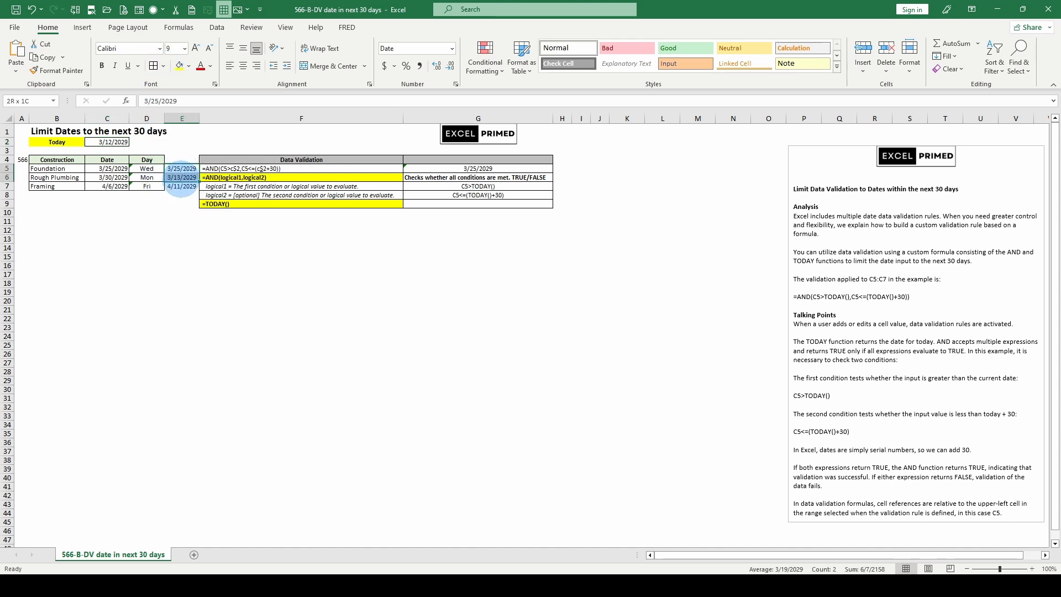
key("alt+a")
key("v")
key("v")
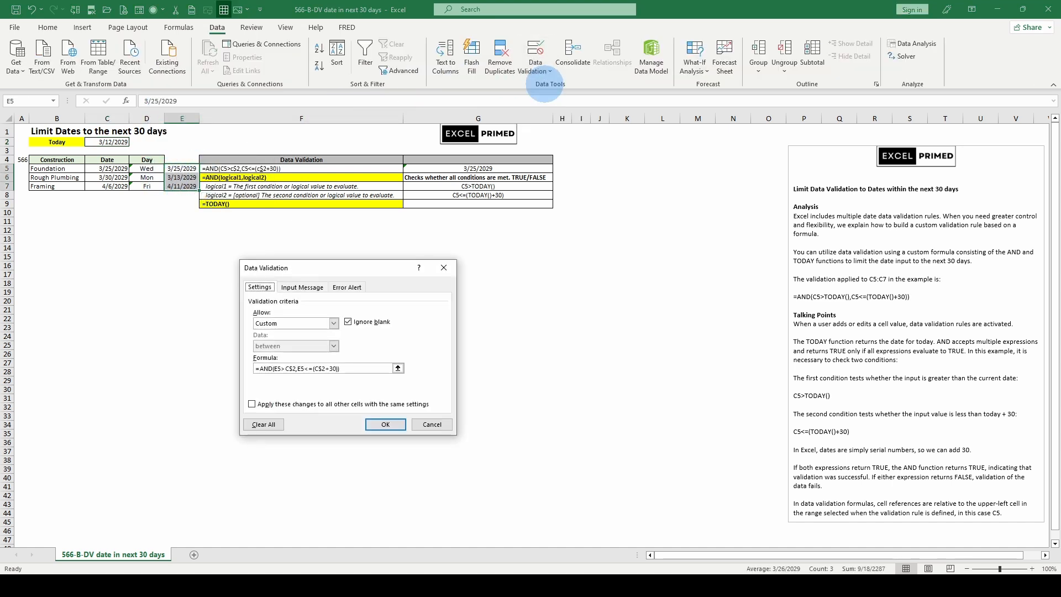
Clear the custom data validation rule from E5:E7 and from all other cells with the same settings
left_click(252, 404)
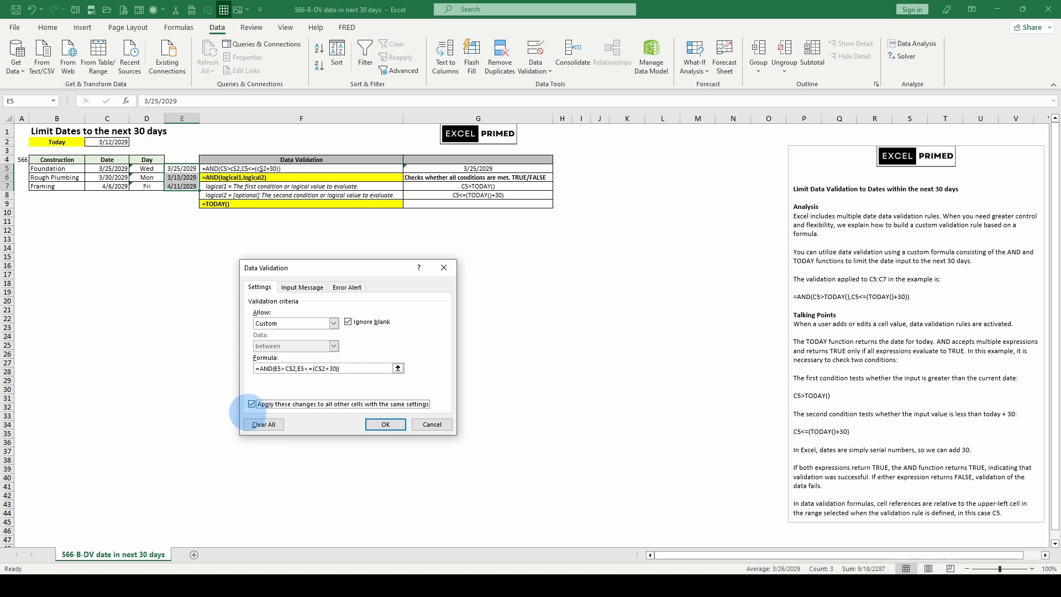
left_click(260, 424)
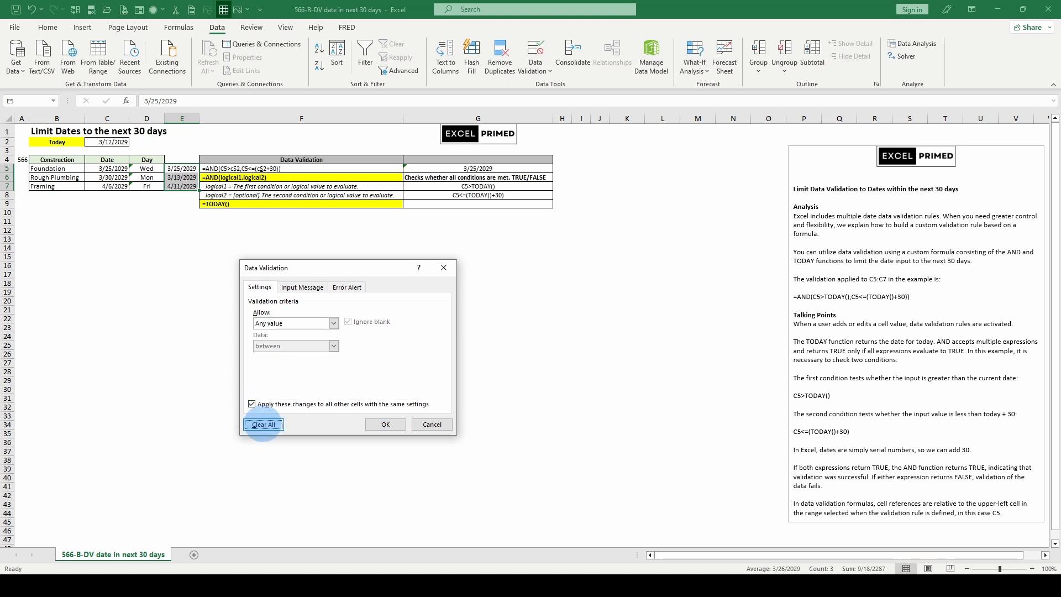
left_click(385, 424)
left_click(534, 71)
left_click(537, 84)
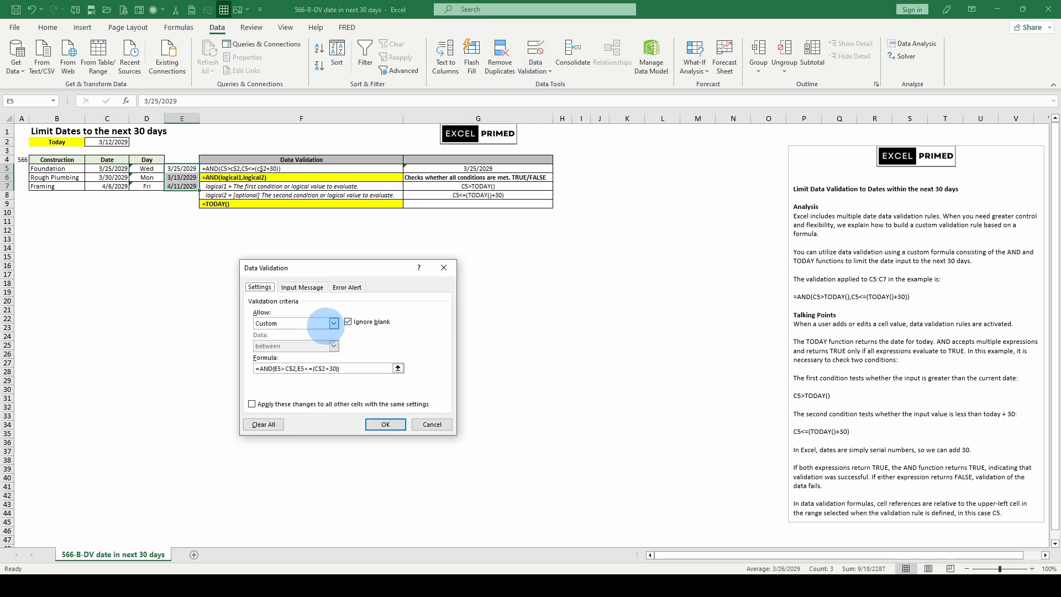
left_click(252, 403)
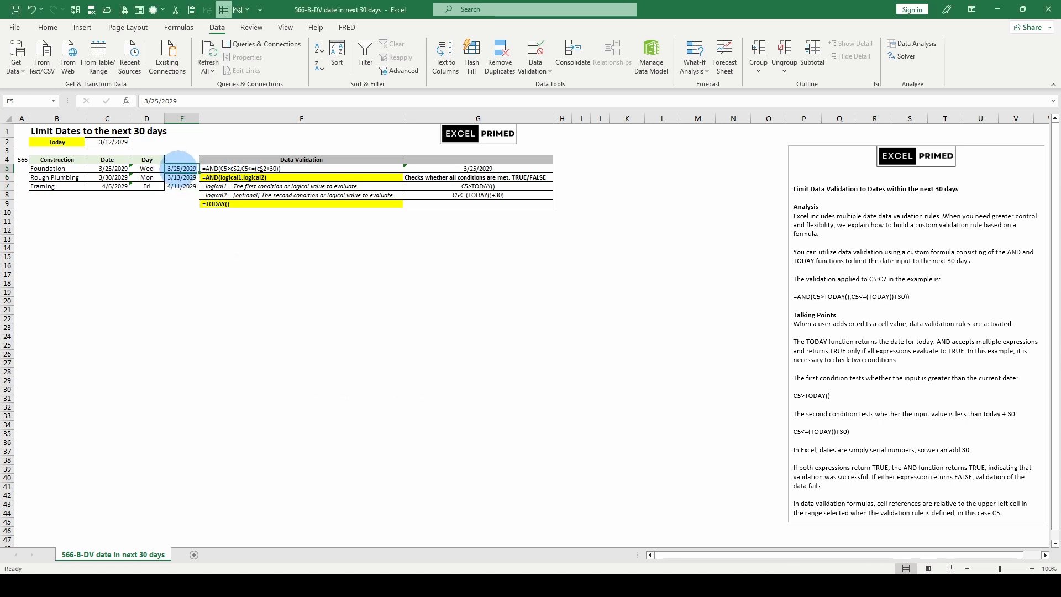
Check the Data Validation settings of E5:E7 and close them without changes
left_click_drag(180, 167, 182, 186)
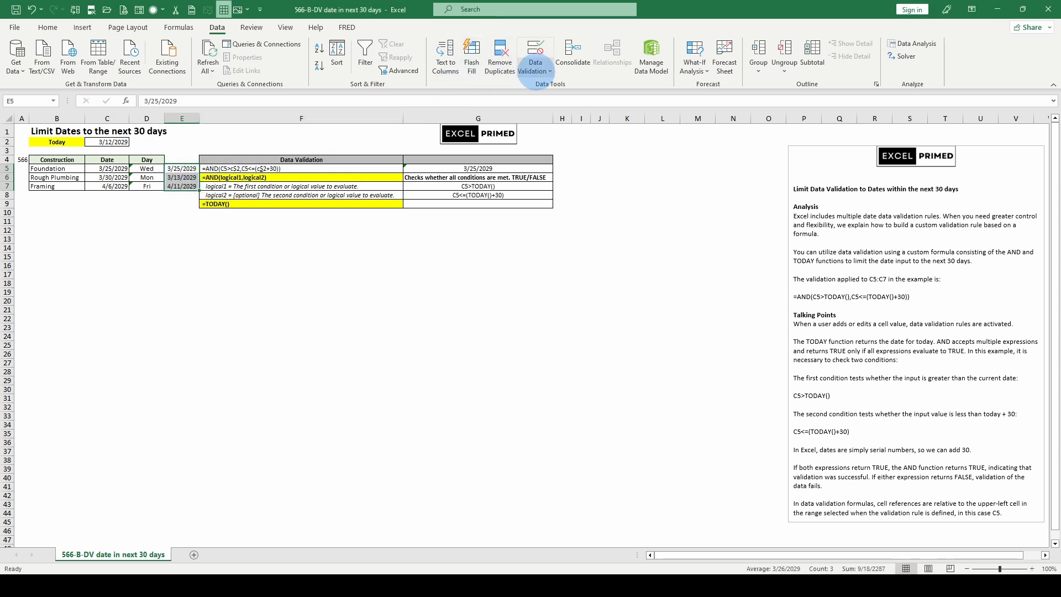
left_click(535, 71)
left_click(555, 86)
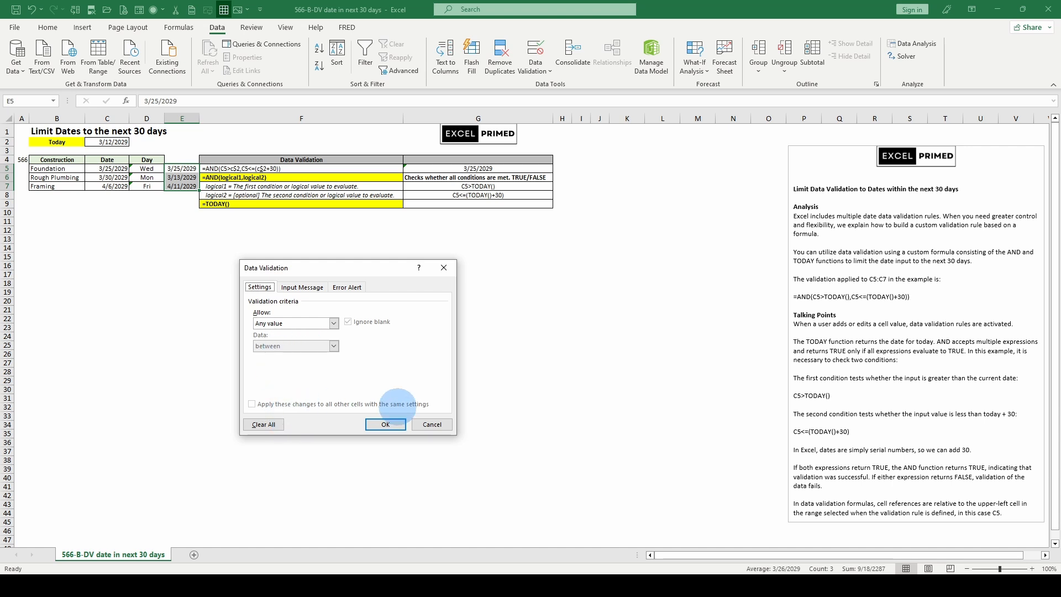
left_click(441, 424)
Use Go To Special from E5 to select all cells on the sheet that have data validation
left_click(168, 167)
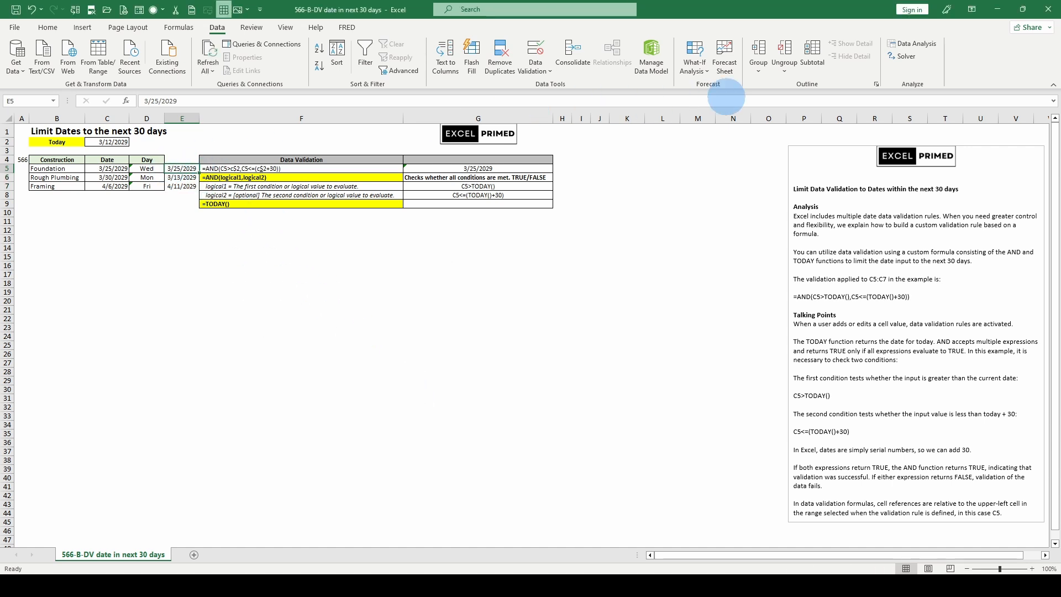
scroll(801, 64, "up", 4)
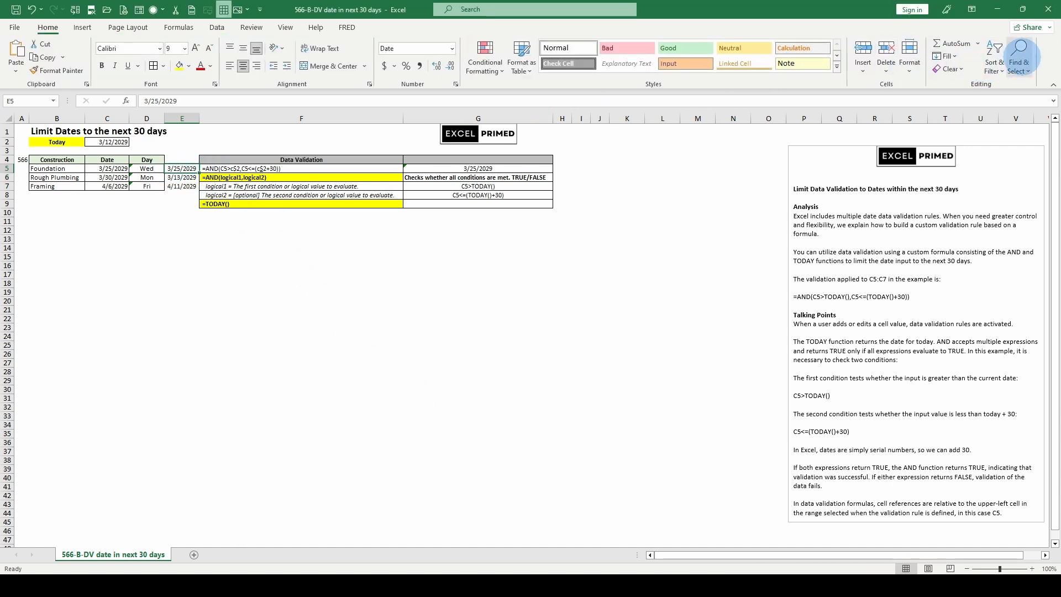
left_click(1019, 55)
left_click(997, 131)
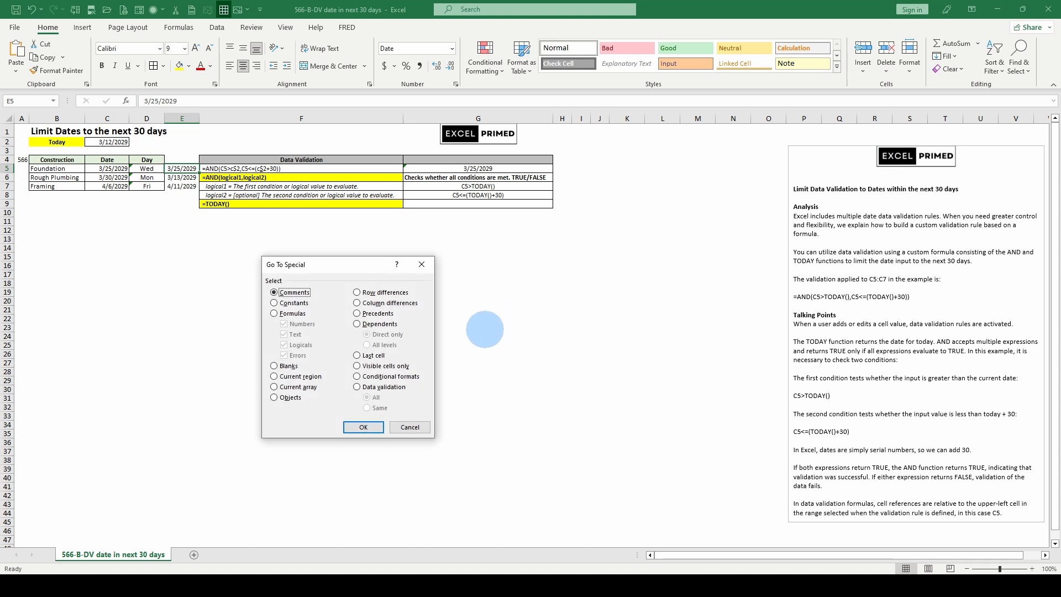
left_click(357, 387)
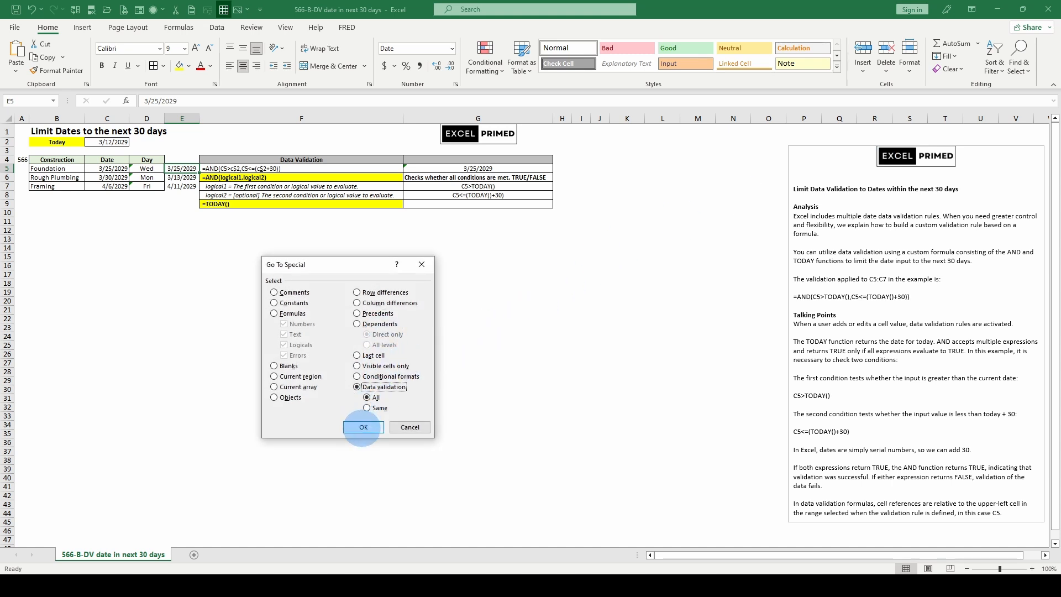
left_click(362, 427)
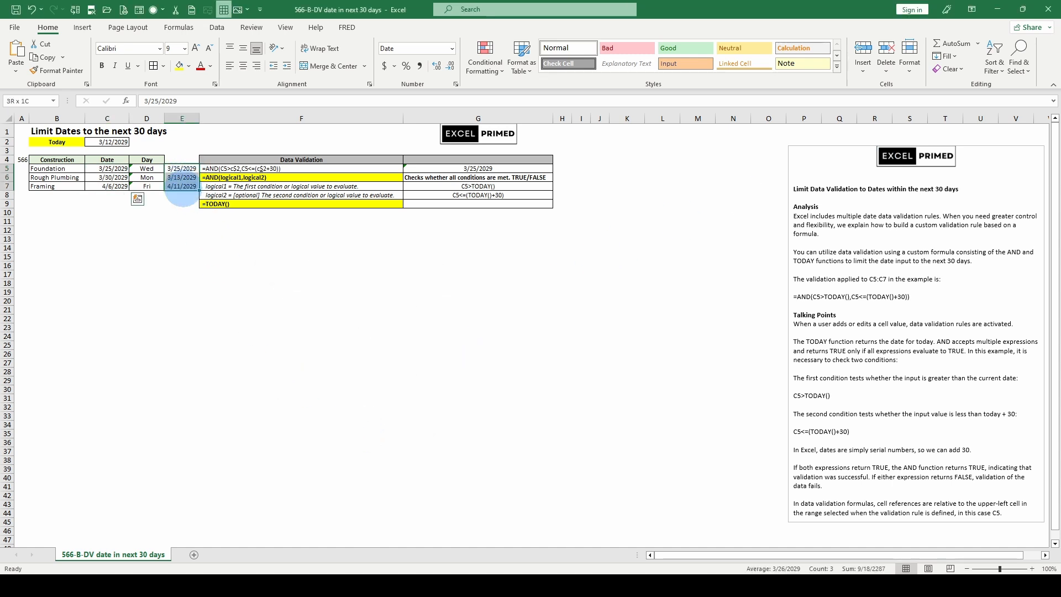
Delete the test dates in E5:E7
left_click_drag(183, 188, 183, 189)
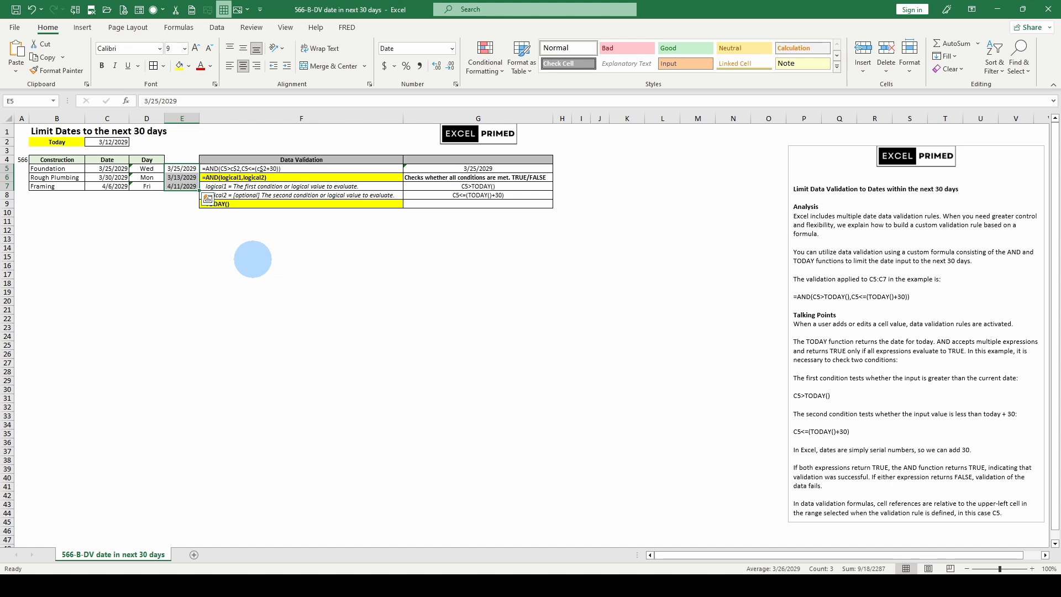
key("Delete")
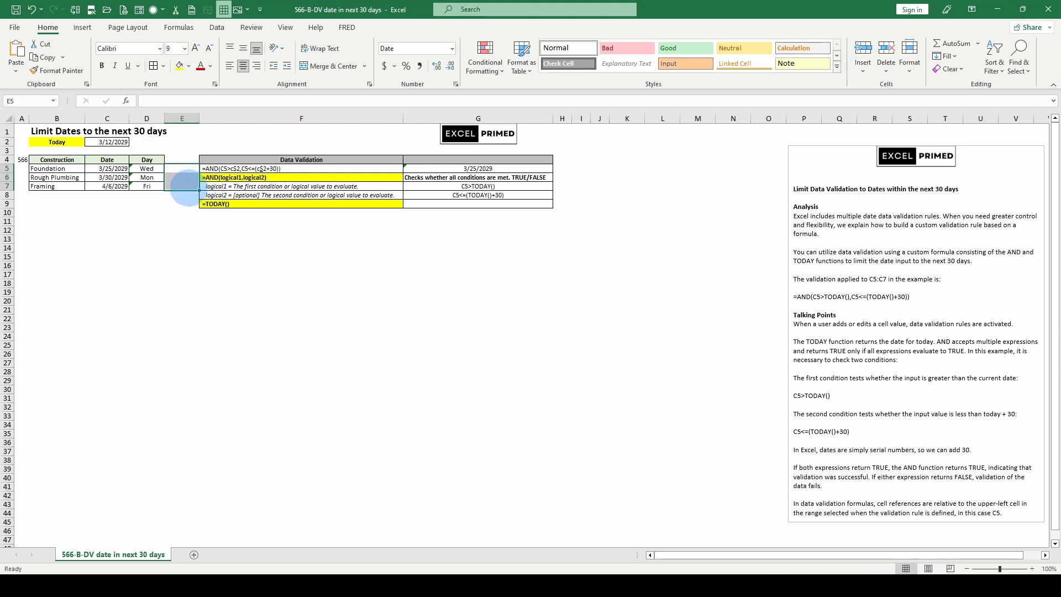